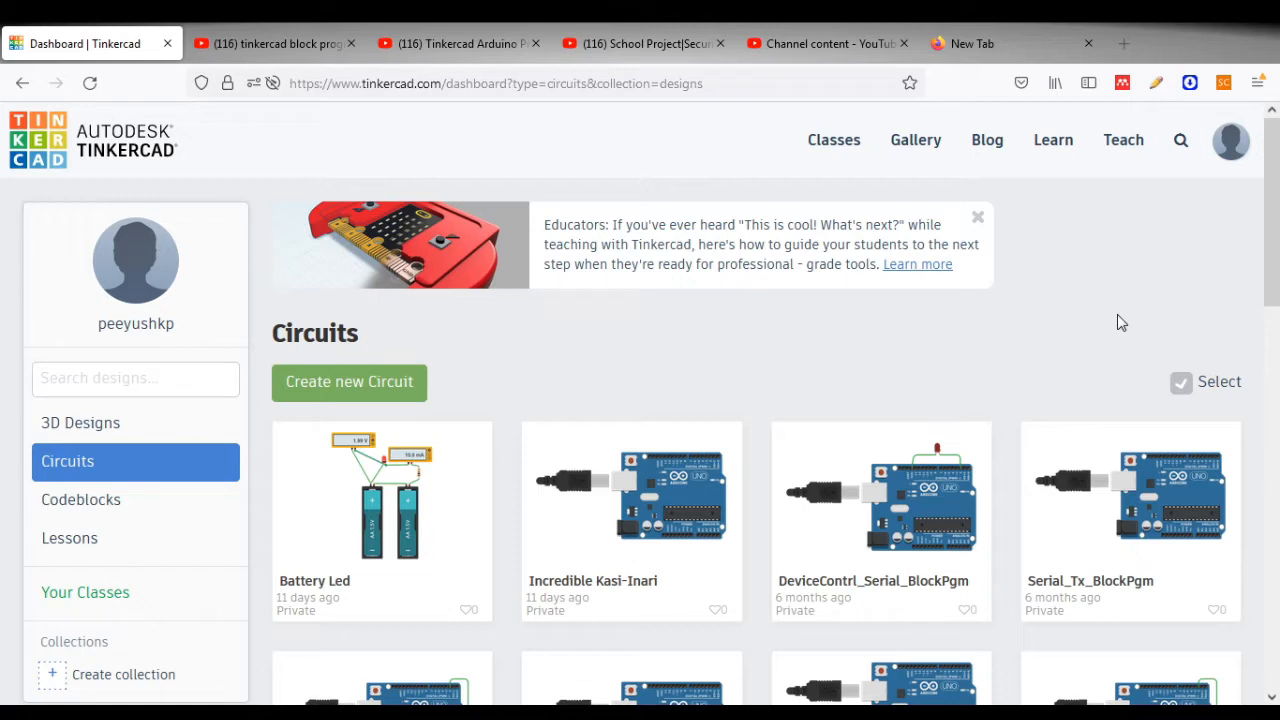
- Duplicate the Led_Switch_BlockPgm circuit from the circuits dashboard
scroll(1120, 322, "down", 3)
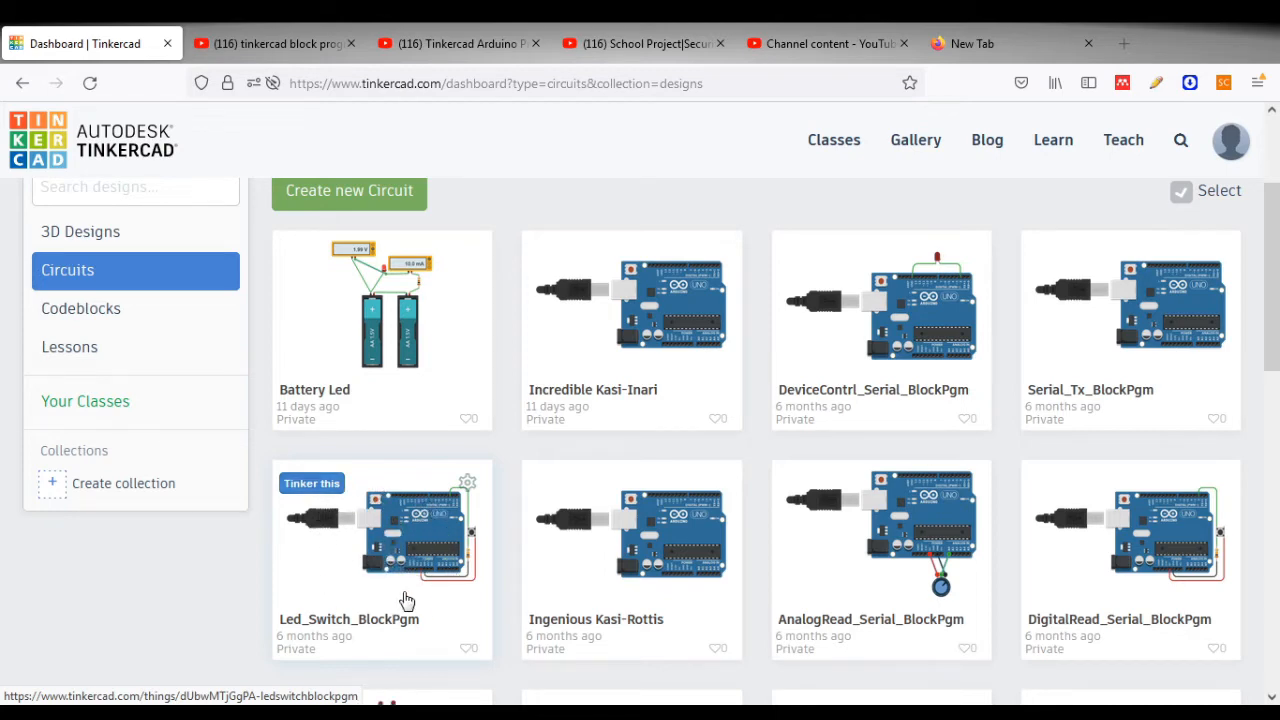
left_click(467, 484)
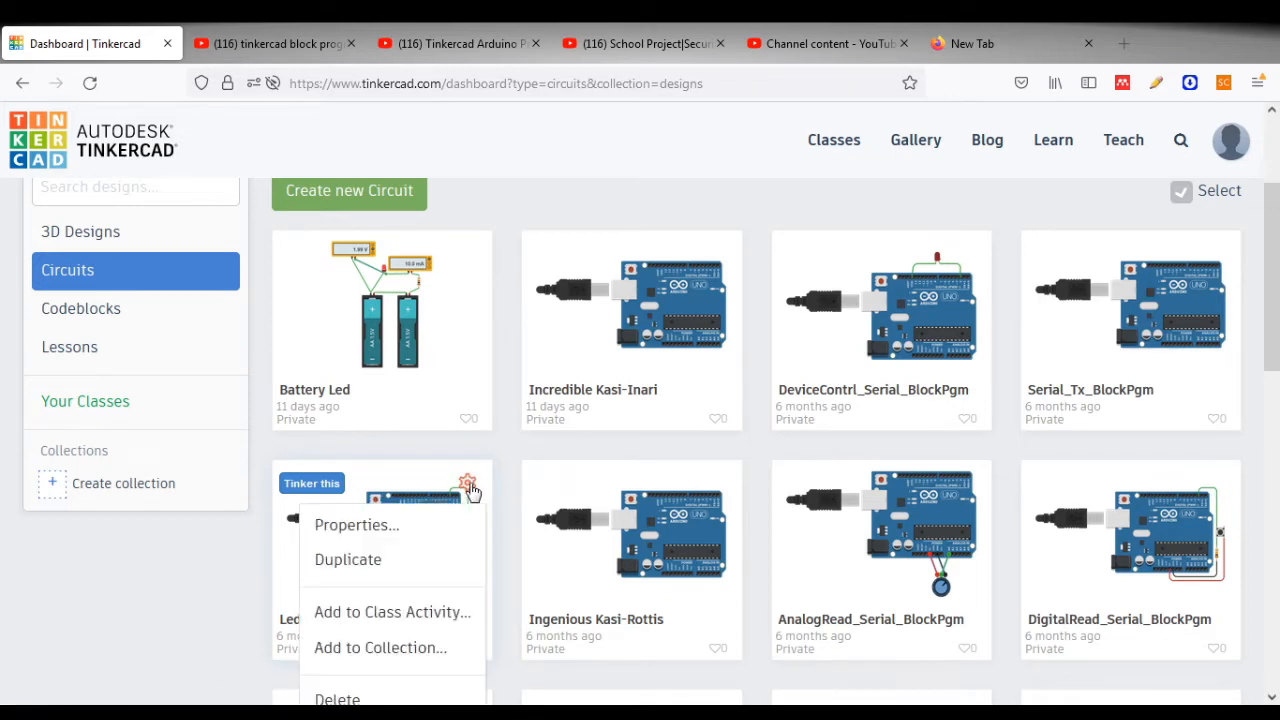
left_click(377, 567)
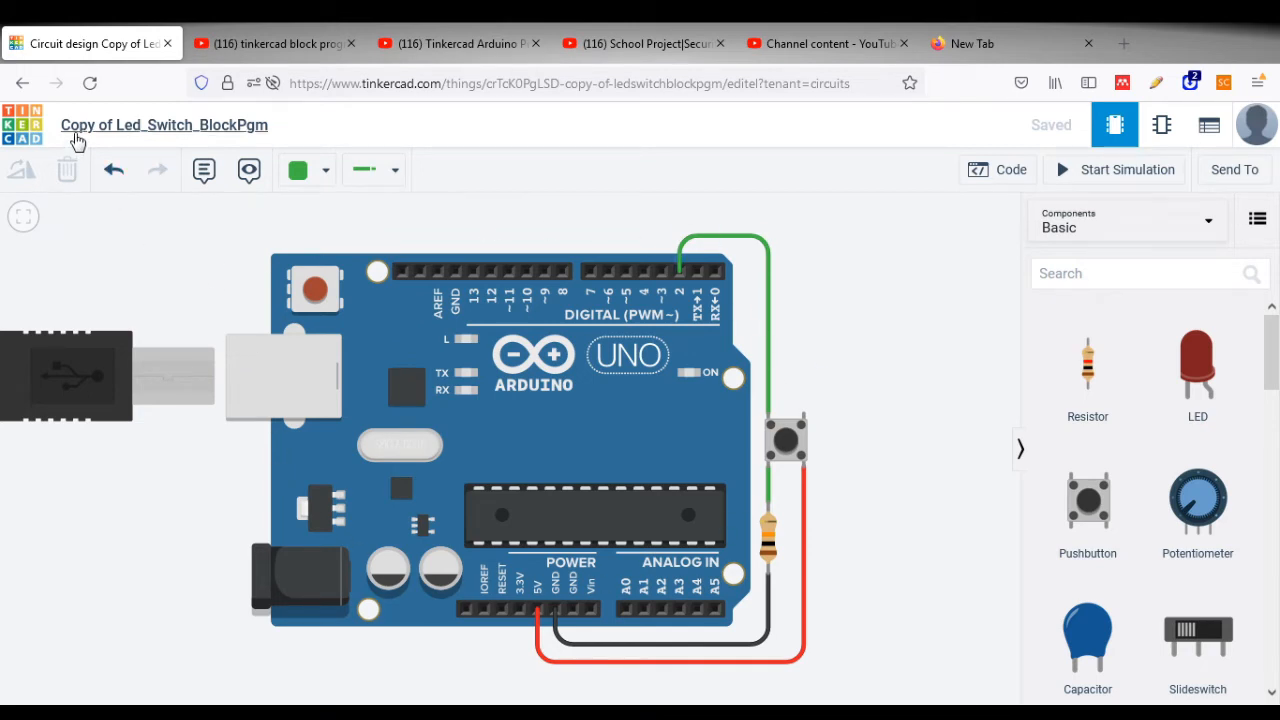
- Rename the copied circuit as PIR_Buzzer_BlockPgm
left_click(174, 128)
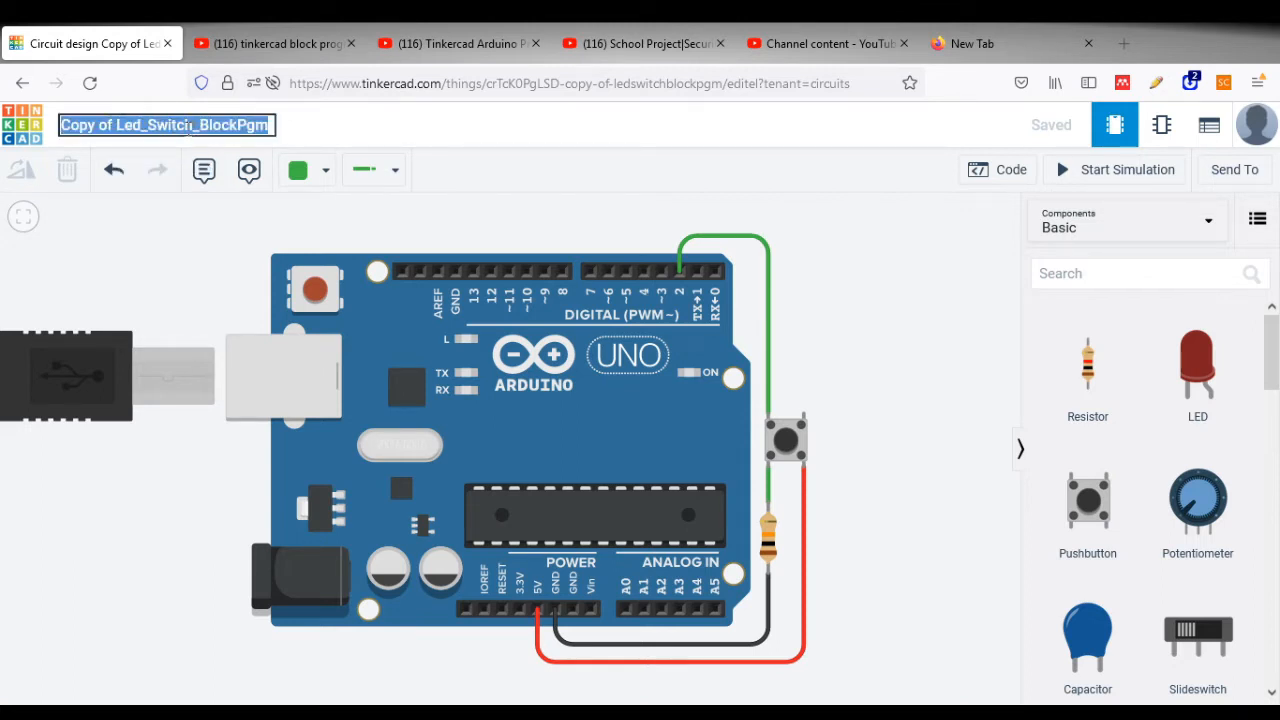
left_click_drag(194, 125, 57, 125)
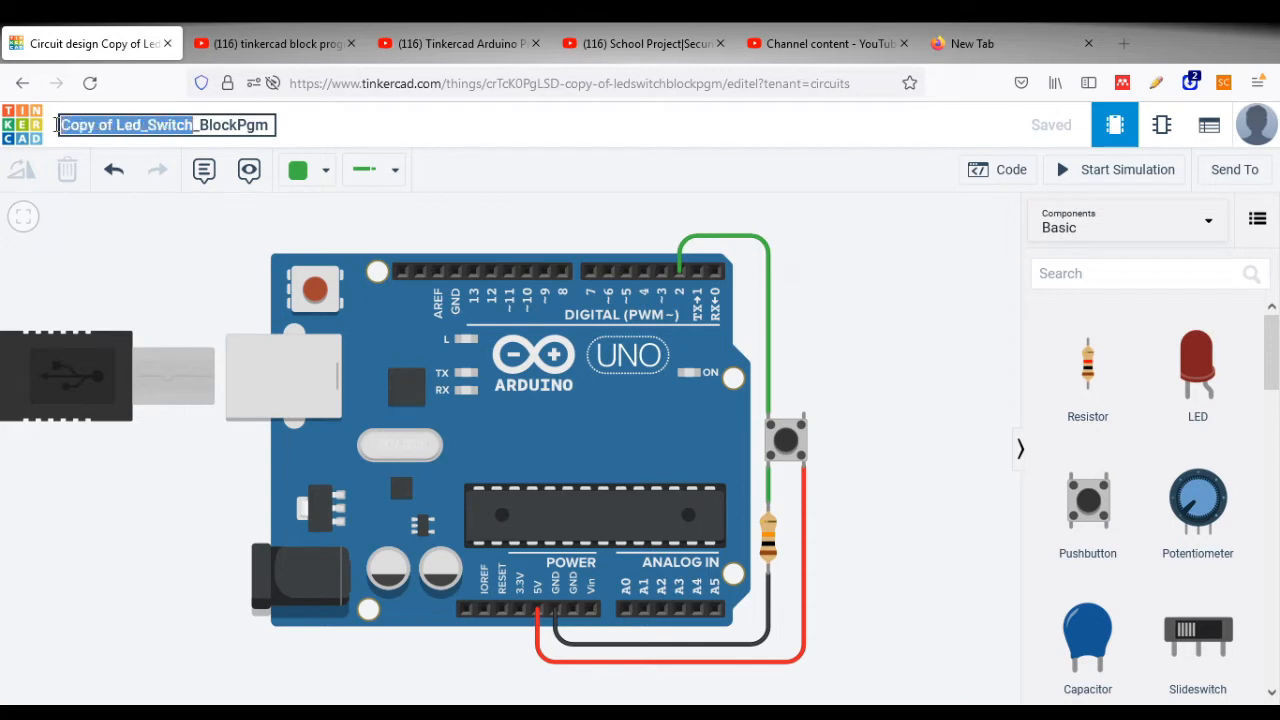
type("PIR")
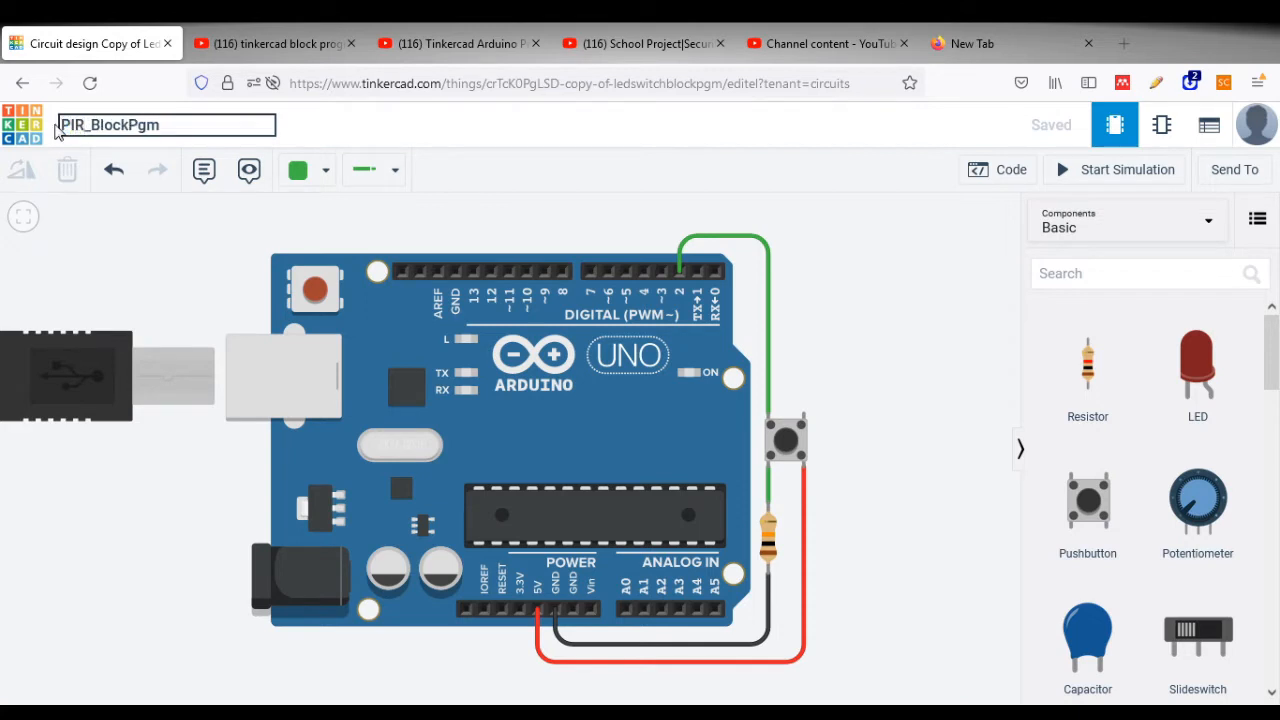
type("_Buzzer")
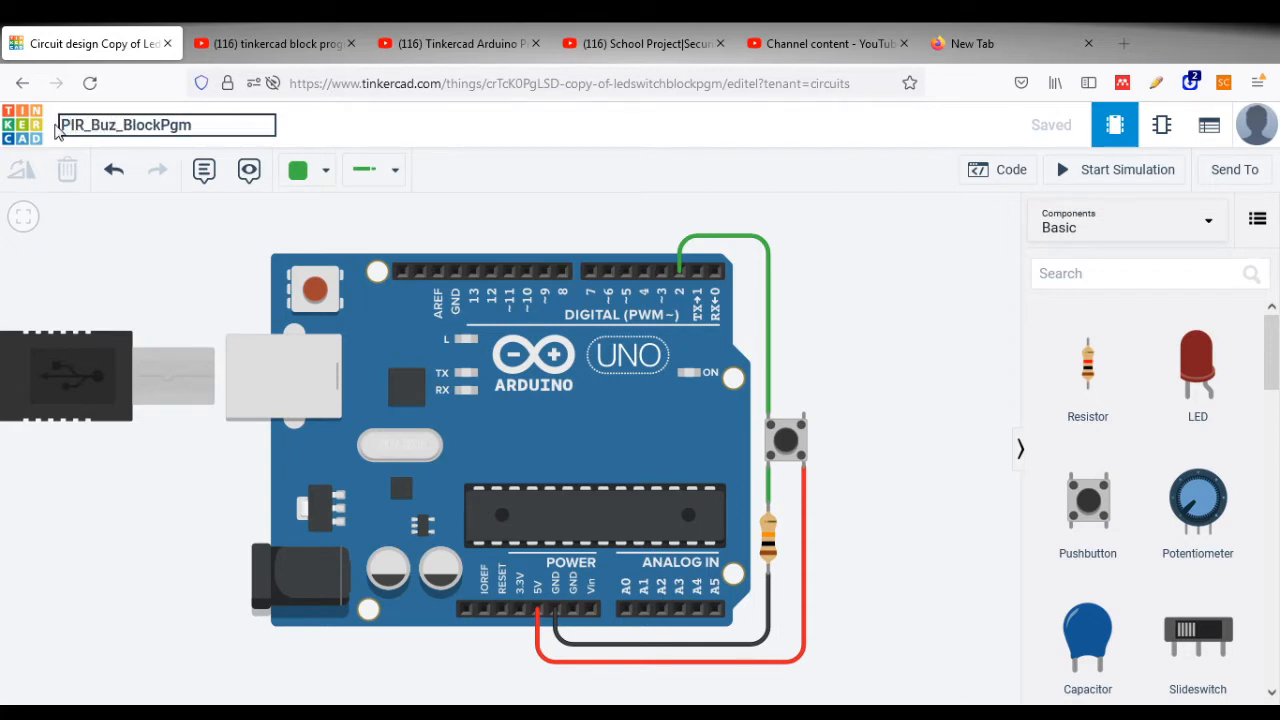
left_click(350, 140)
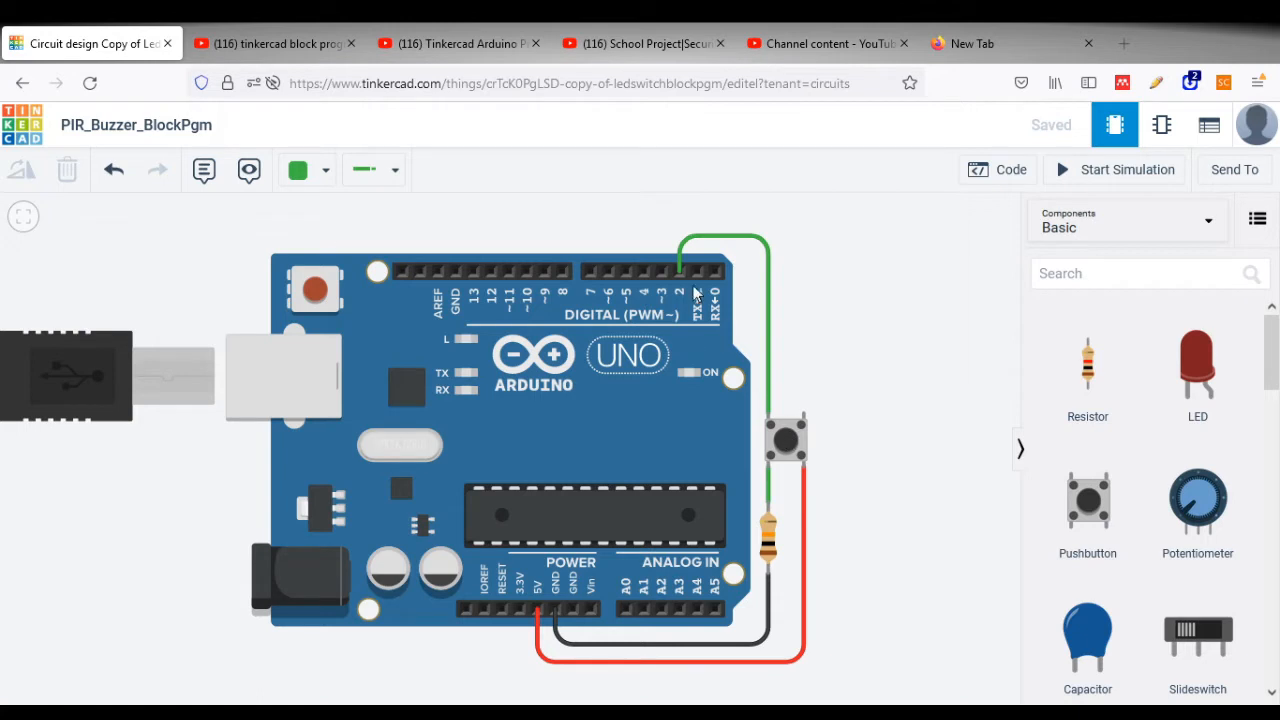
- Delete the pushbutton and the resistor beside the Arduino Uno, leaving only the board
left_click(789, 438)
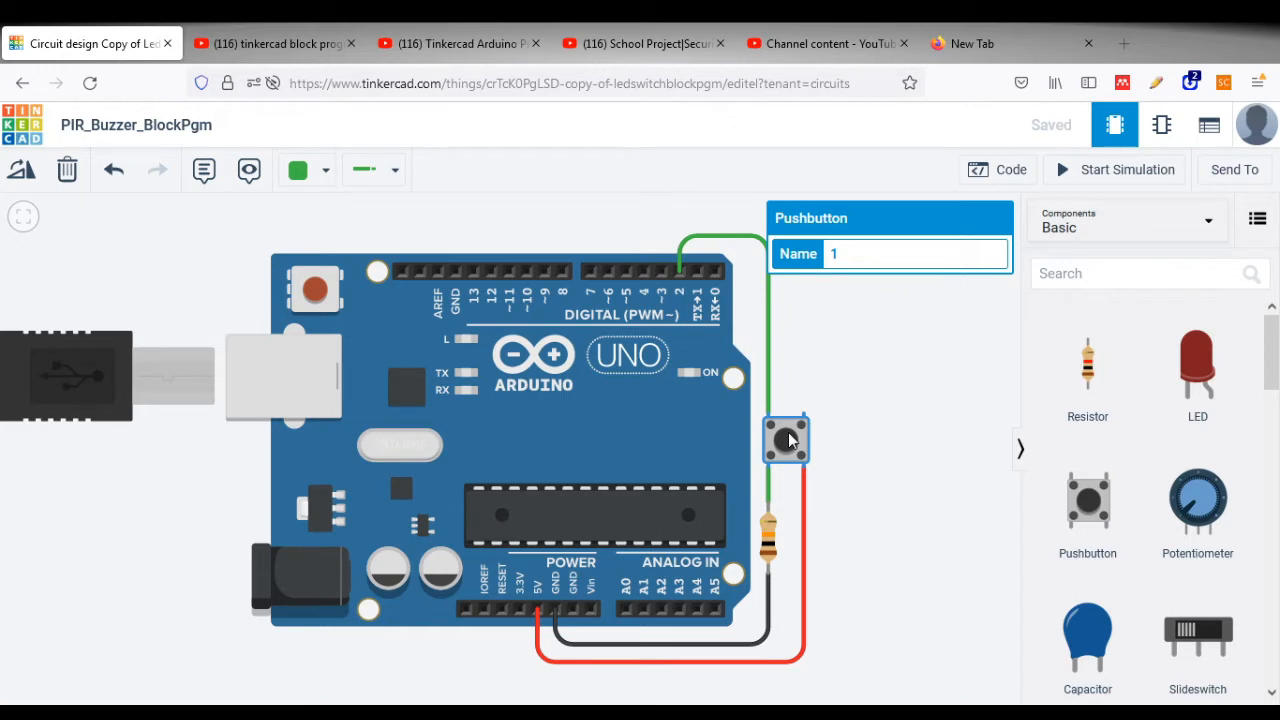
key("Delete")
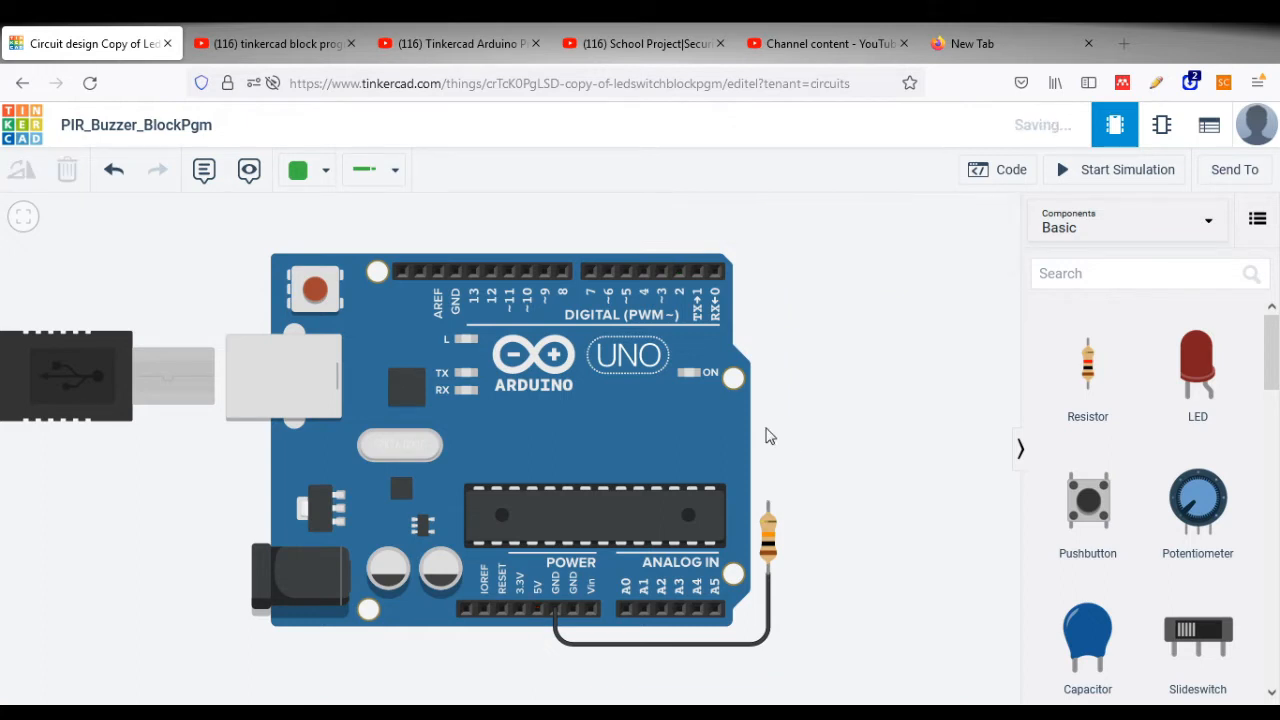
left_click(770, 532)
key("Delete")
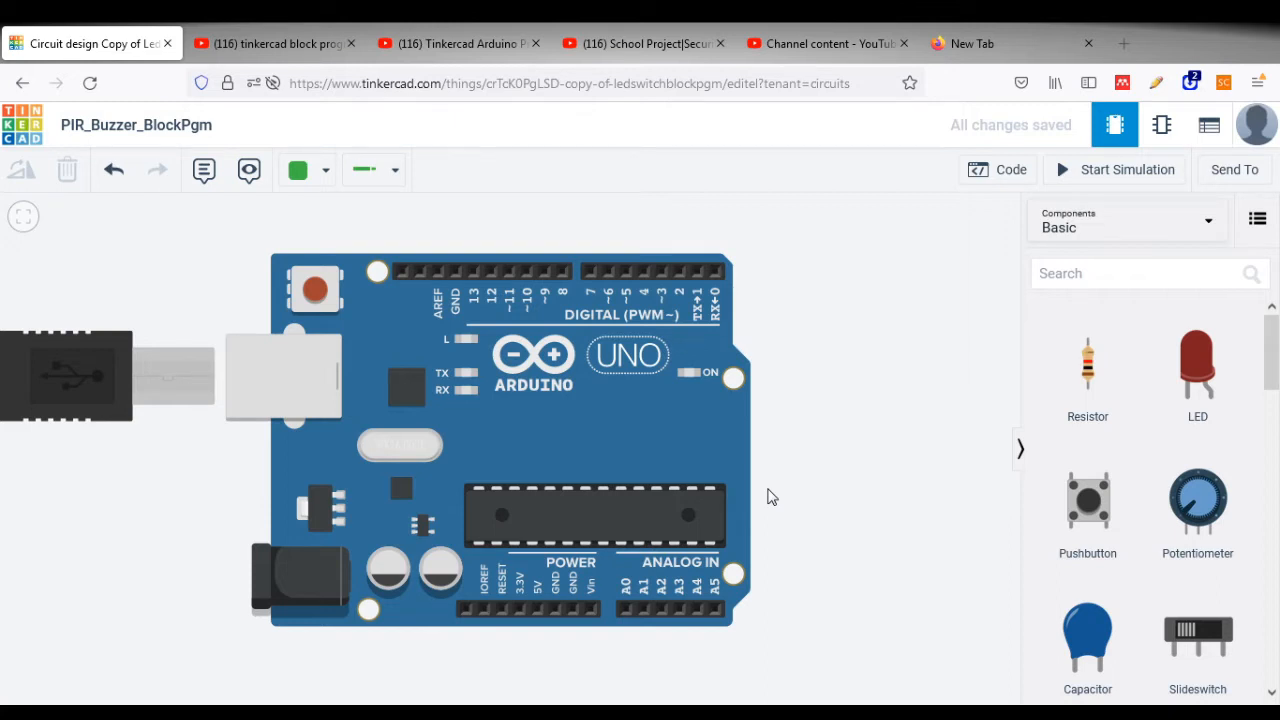
- Add a PIR Sensor from the basic components to the right of the Arduino Uno
scroll(770, 497, "down", 3)
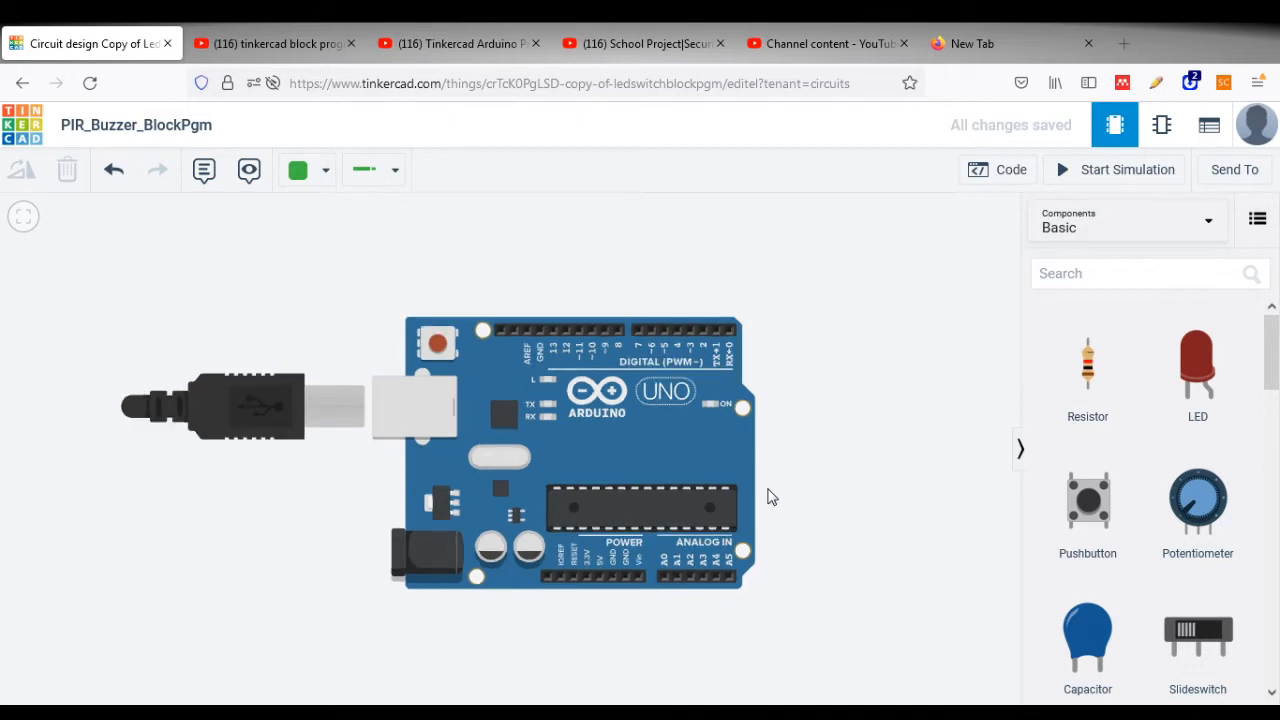
scroll(768, 497, "down", 1)
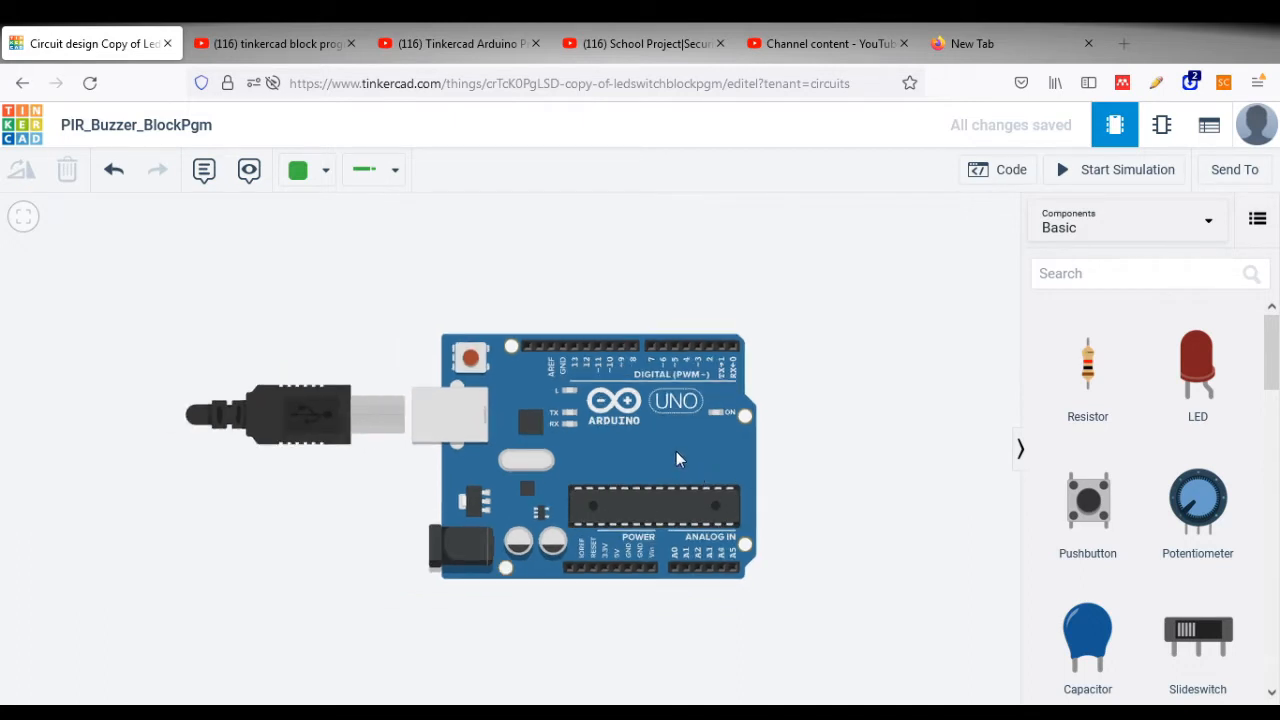
left_click_drag(1270, 374, 1276, 640)
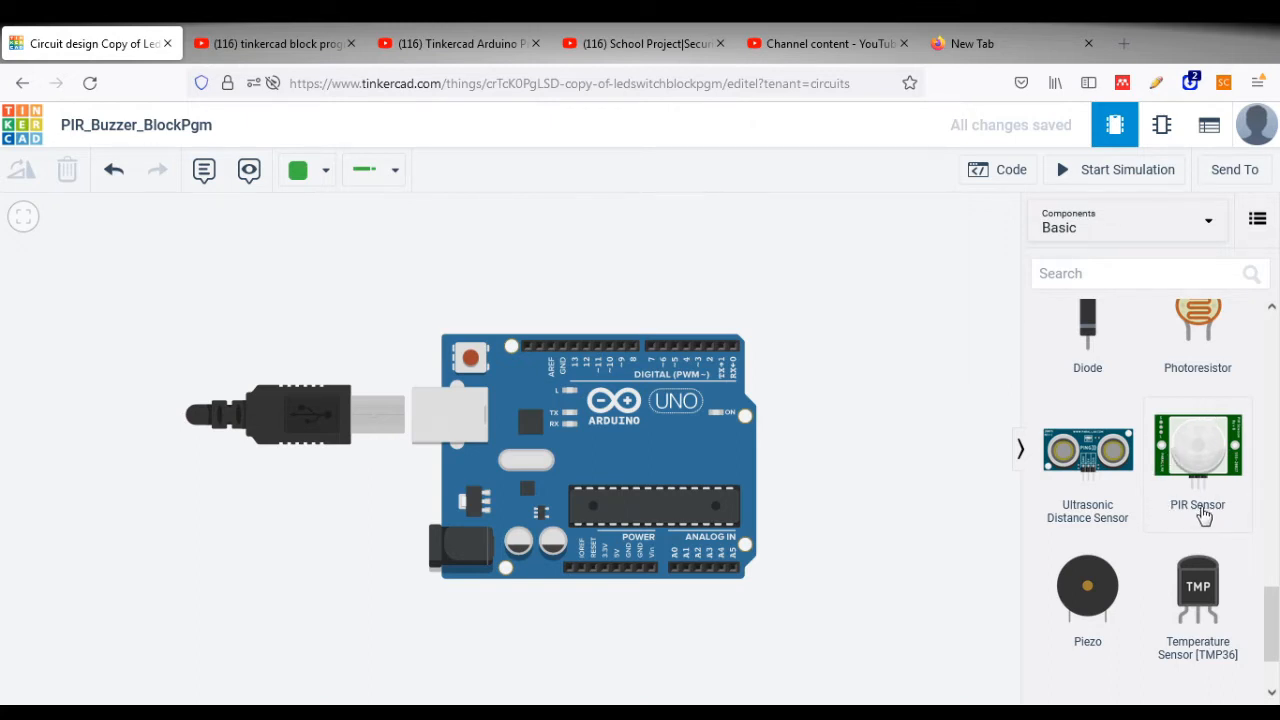
left_click_drag(1203, 459, 900, 473)
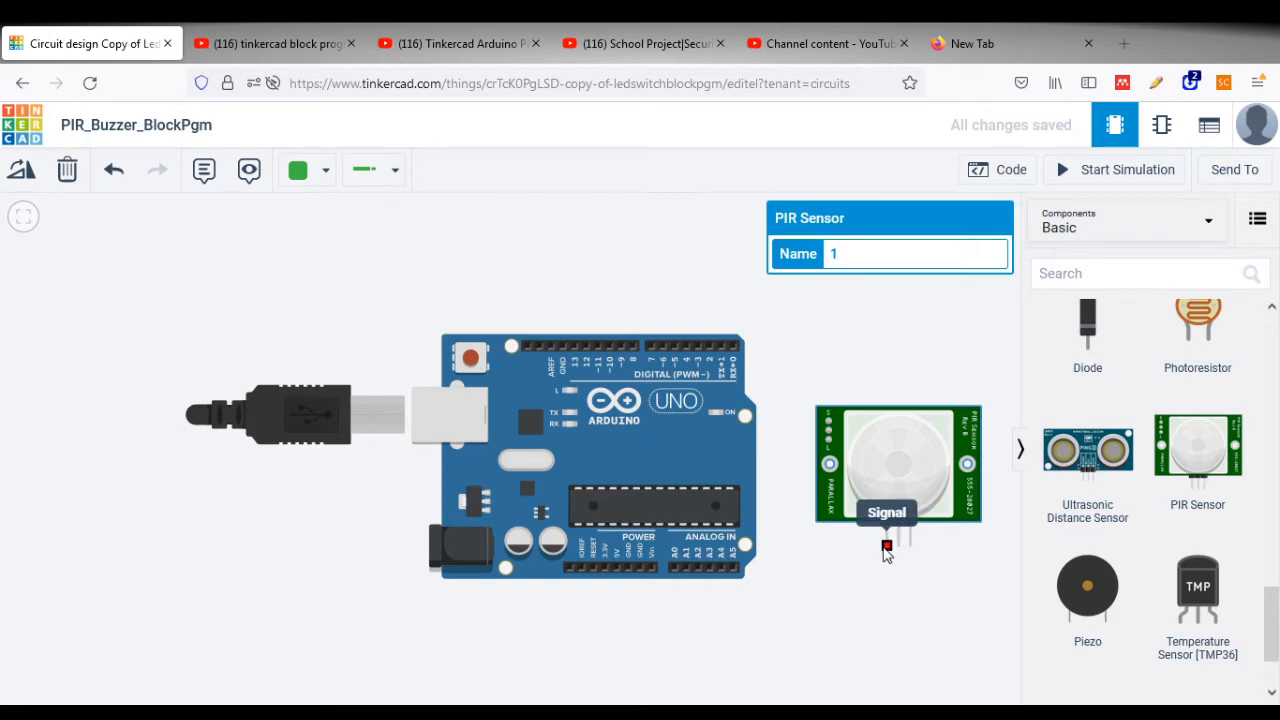
- Wire the PIR sensor's Signal pin to digital pin 2 of the Arduino, routing the wire around the board's upper right corner
left_click(885, 548)
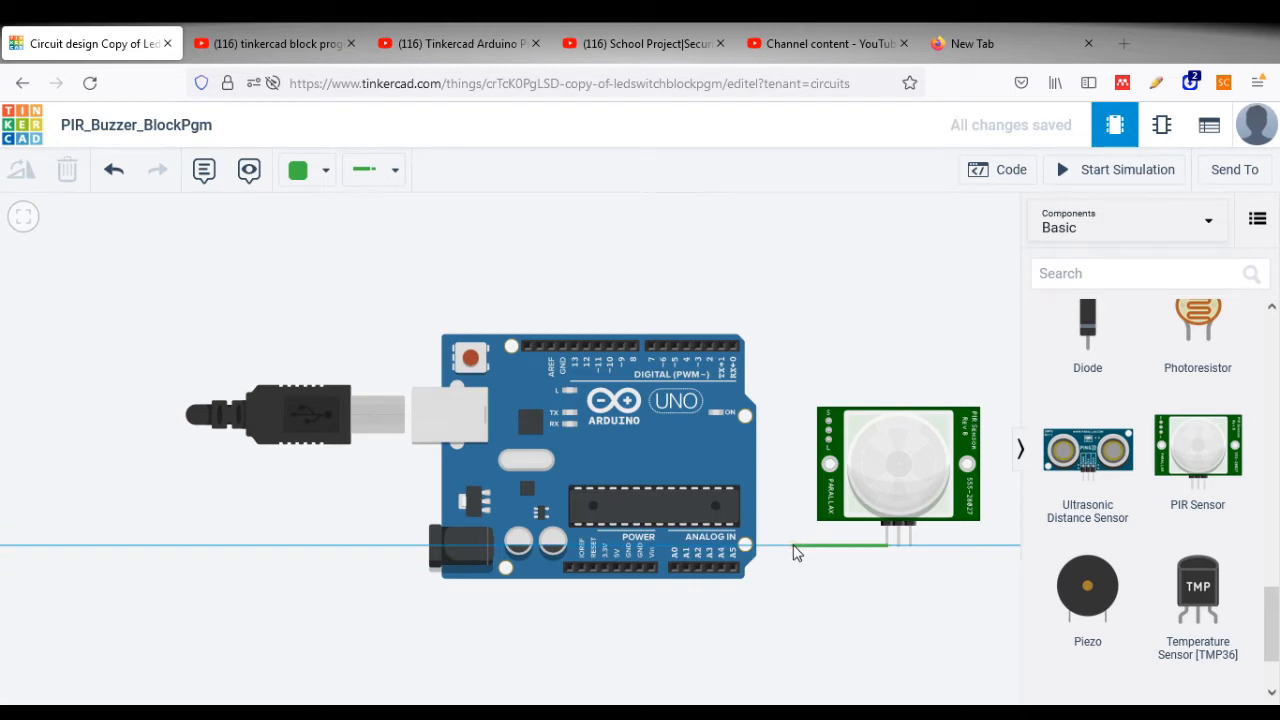
left_click(793, 547)
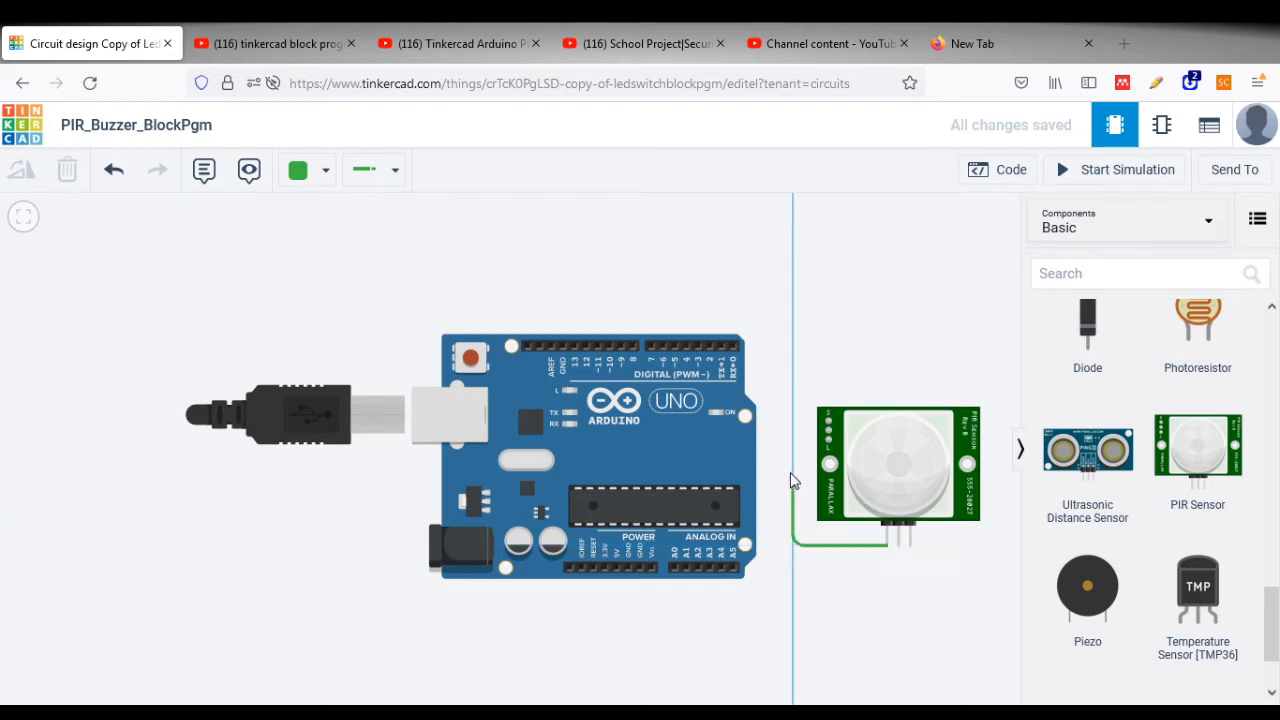
left_click(791, 300)
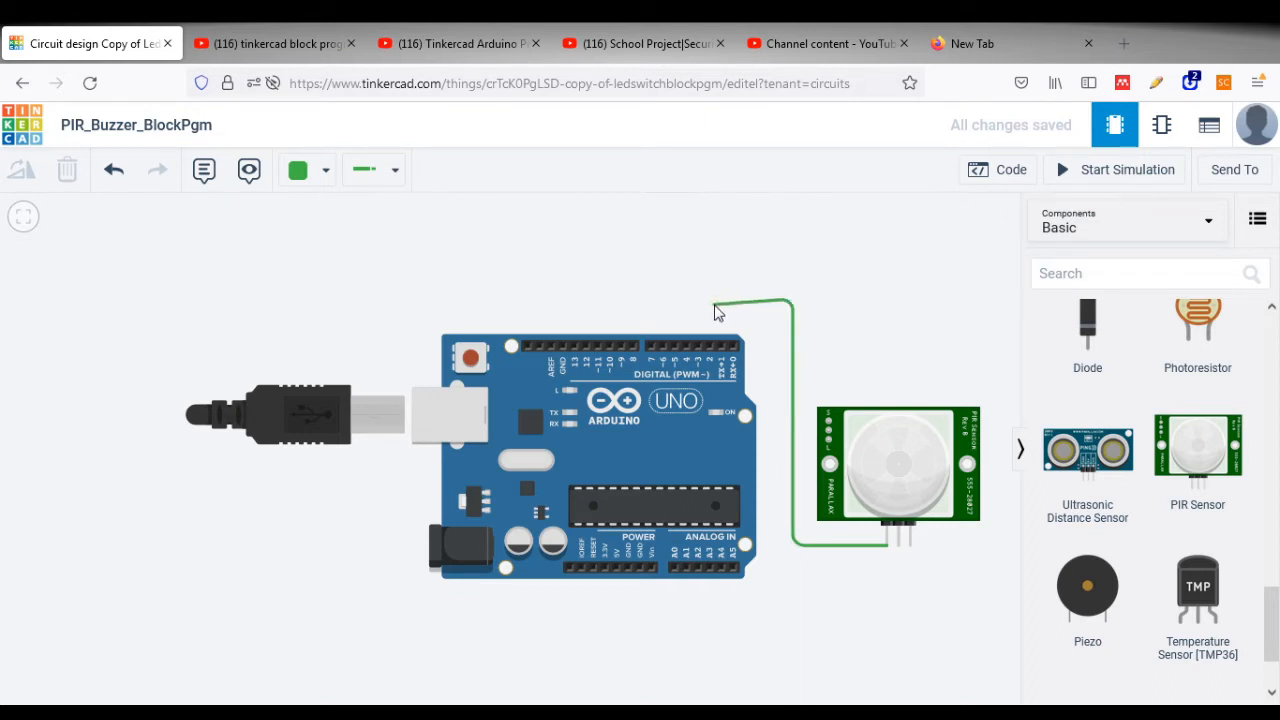
left_click(713, 304)
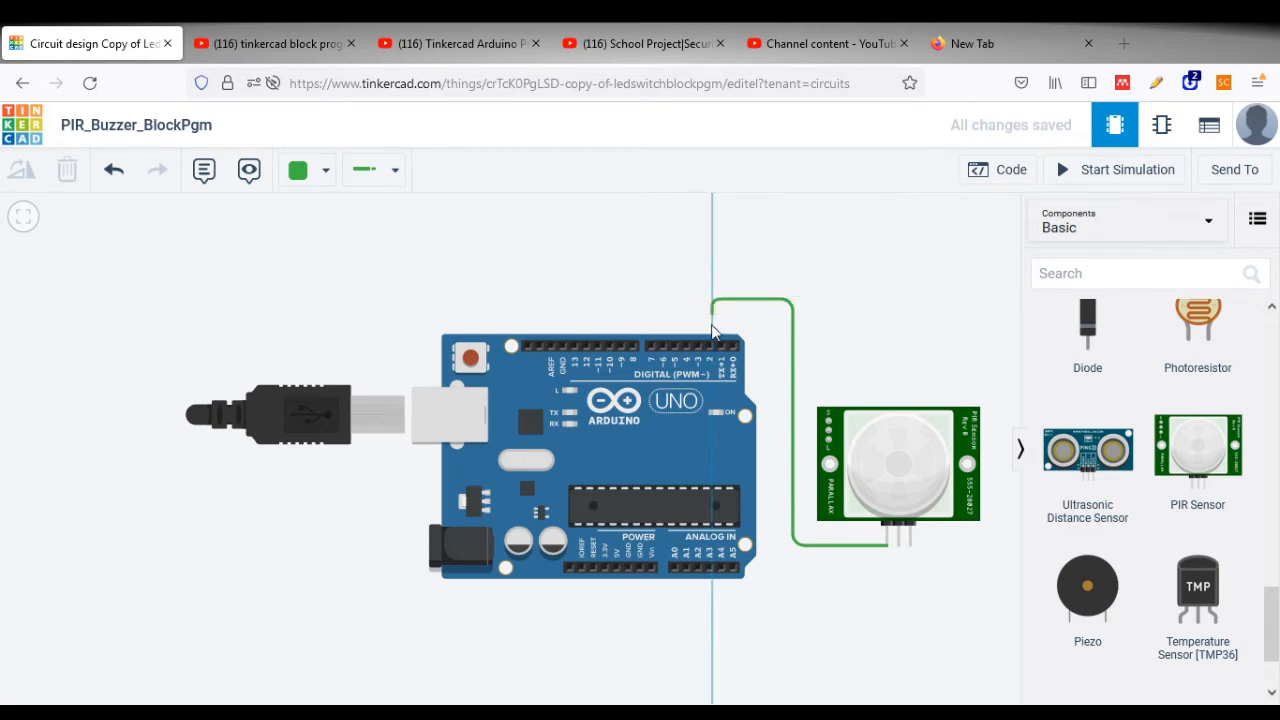
left_click(710, 347)
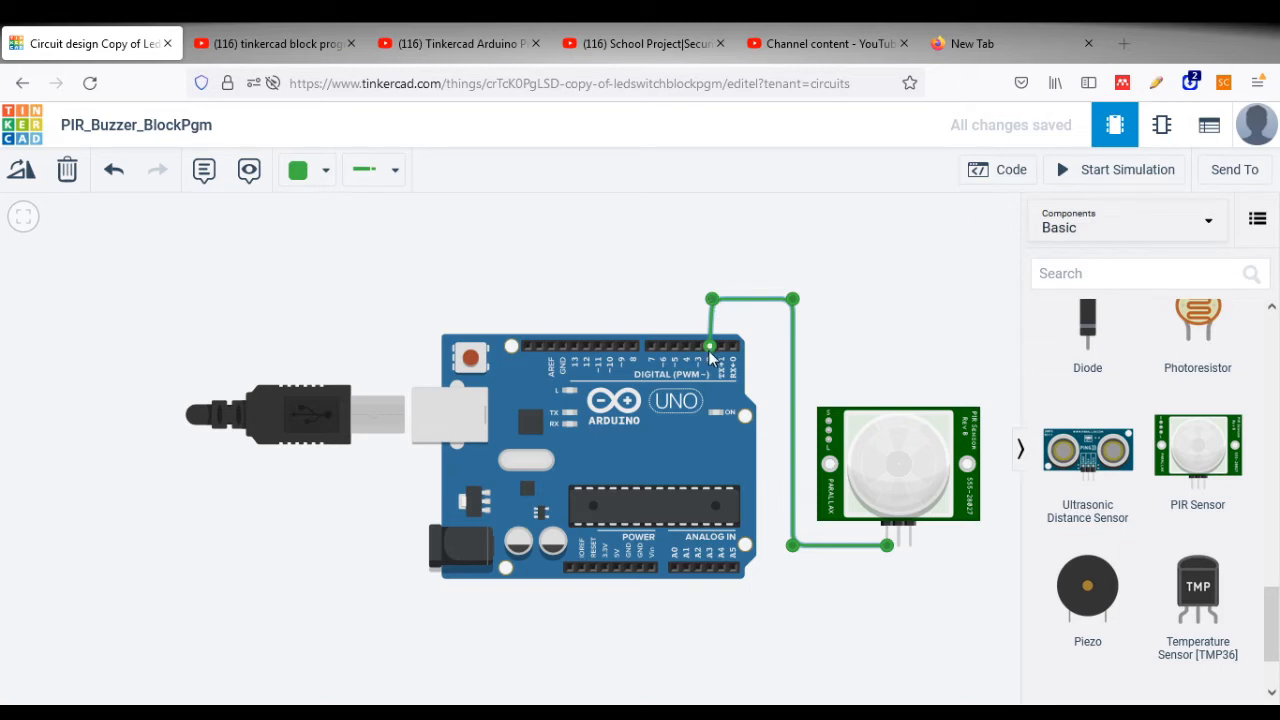
- Wire the PIR sensor's Power pin to the Arduino's 5V pin, routing the wire below the board
left_click(898, 547)
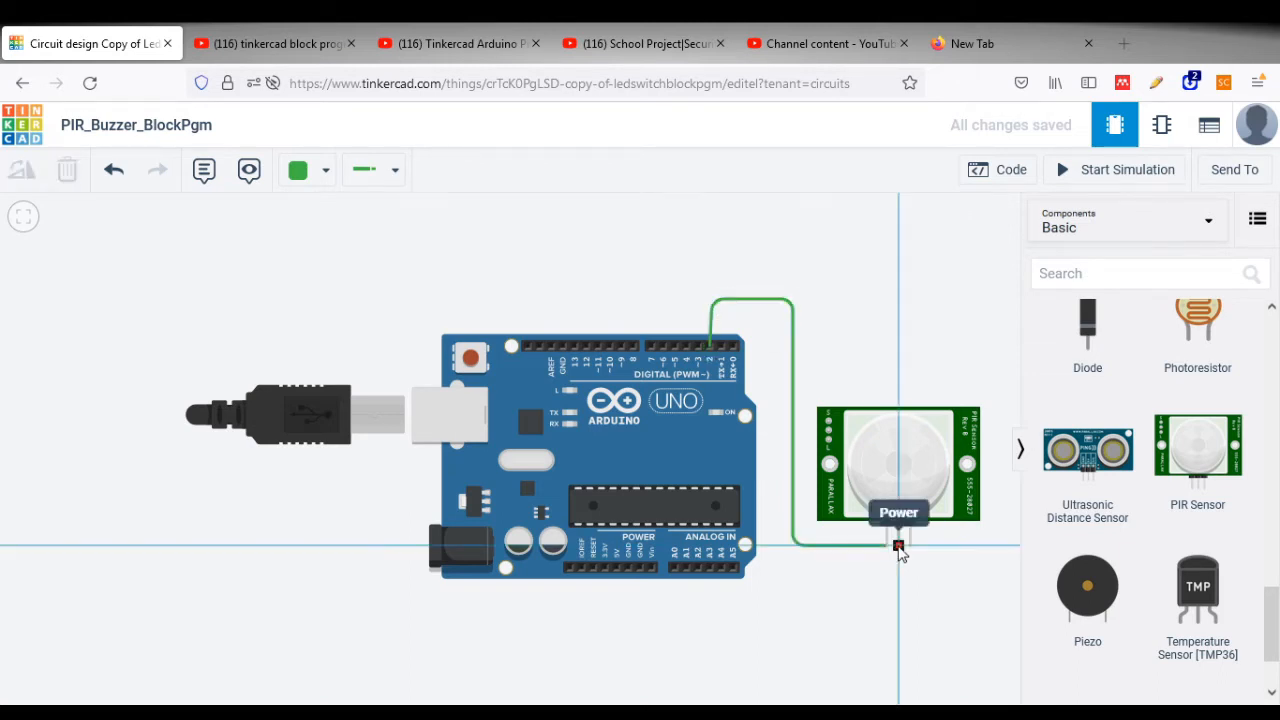
left_click(898, 626)
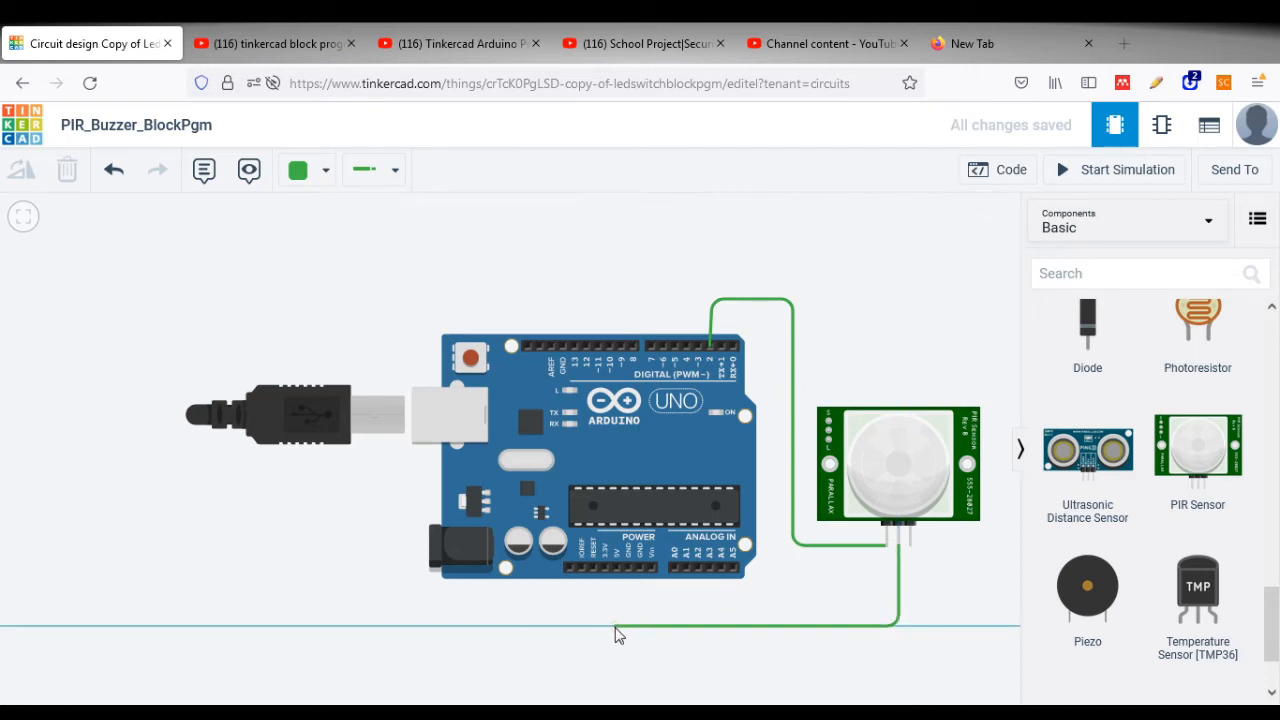
left_click(614, 628)
left_click(616, 570)
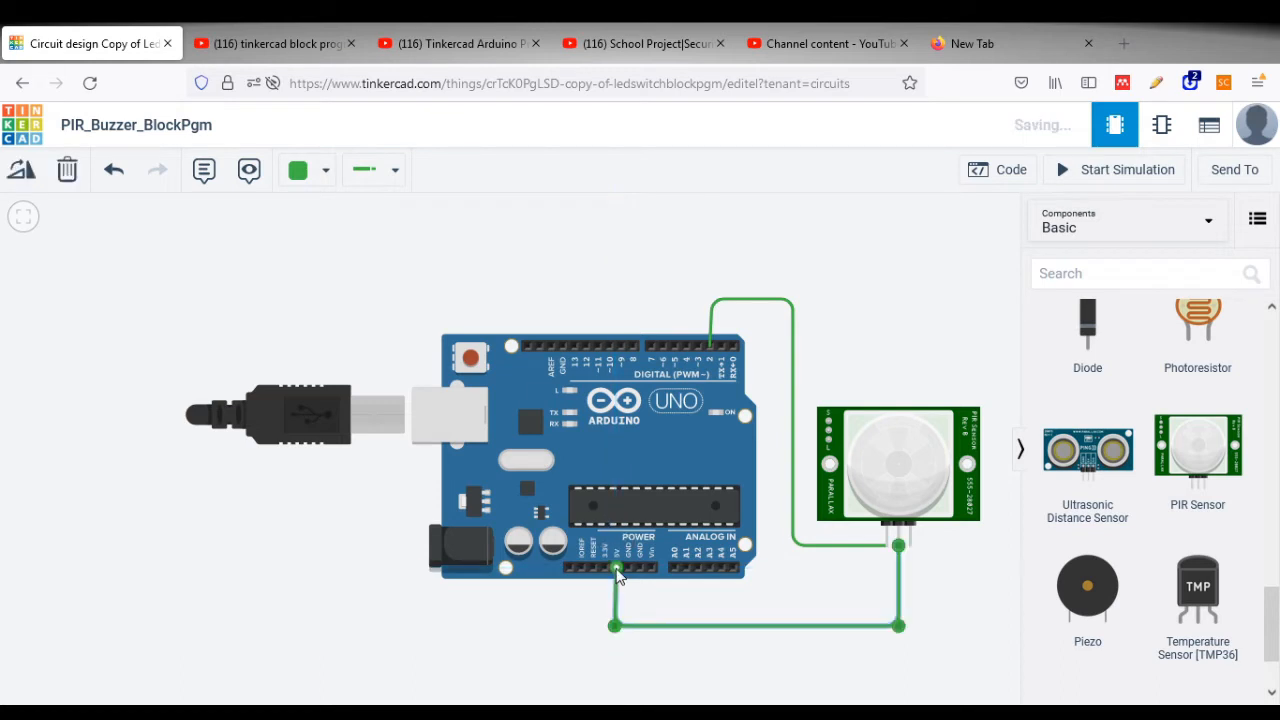
- Wire the PIR sensor's ground pin to the Arduino GND pin next to Vin, routing it below the power wire
left_click(910, 548)
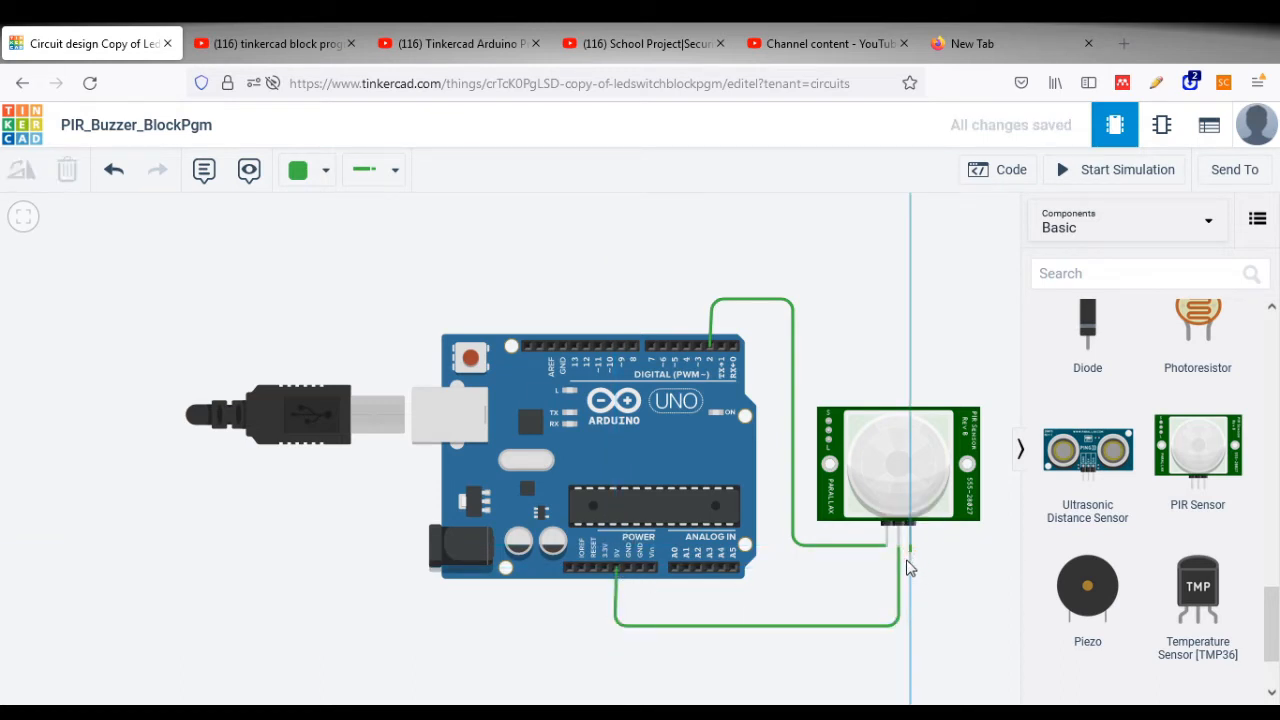
left_click(910, 637)
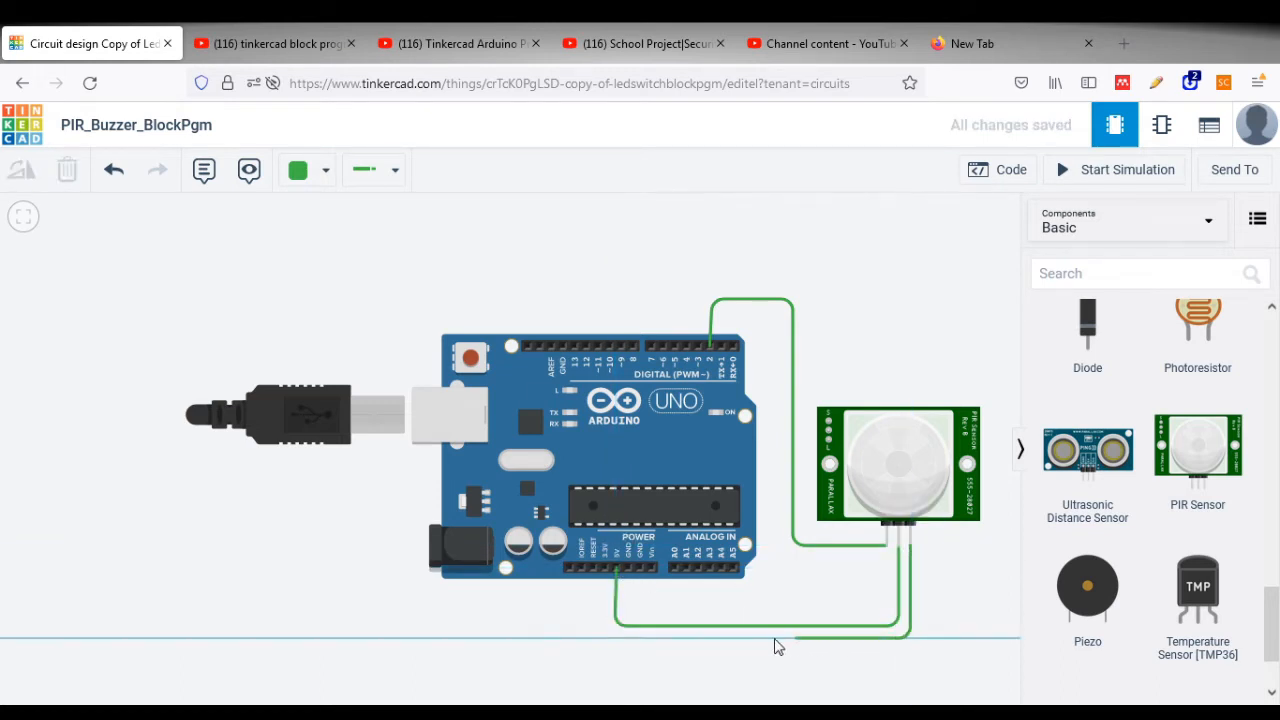
left_click(637, 638)
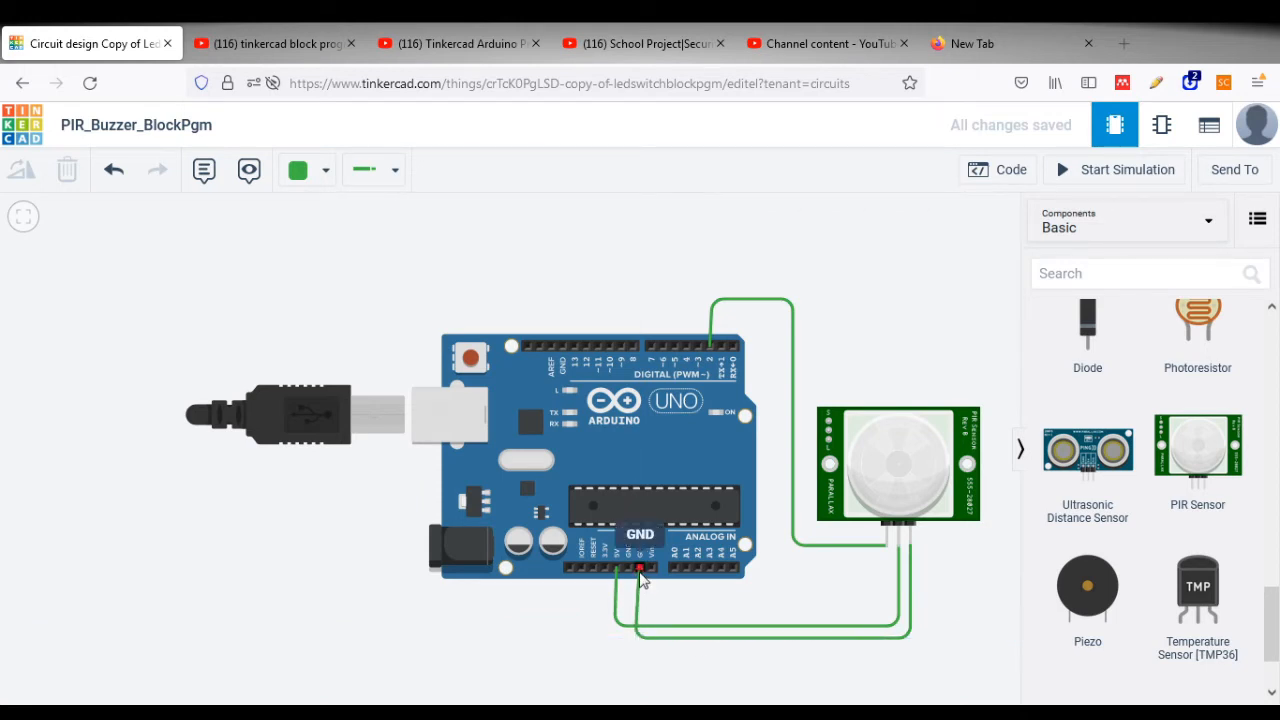
left_click(639, 569)
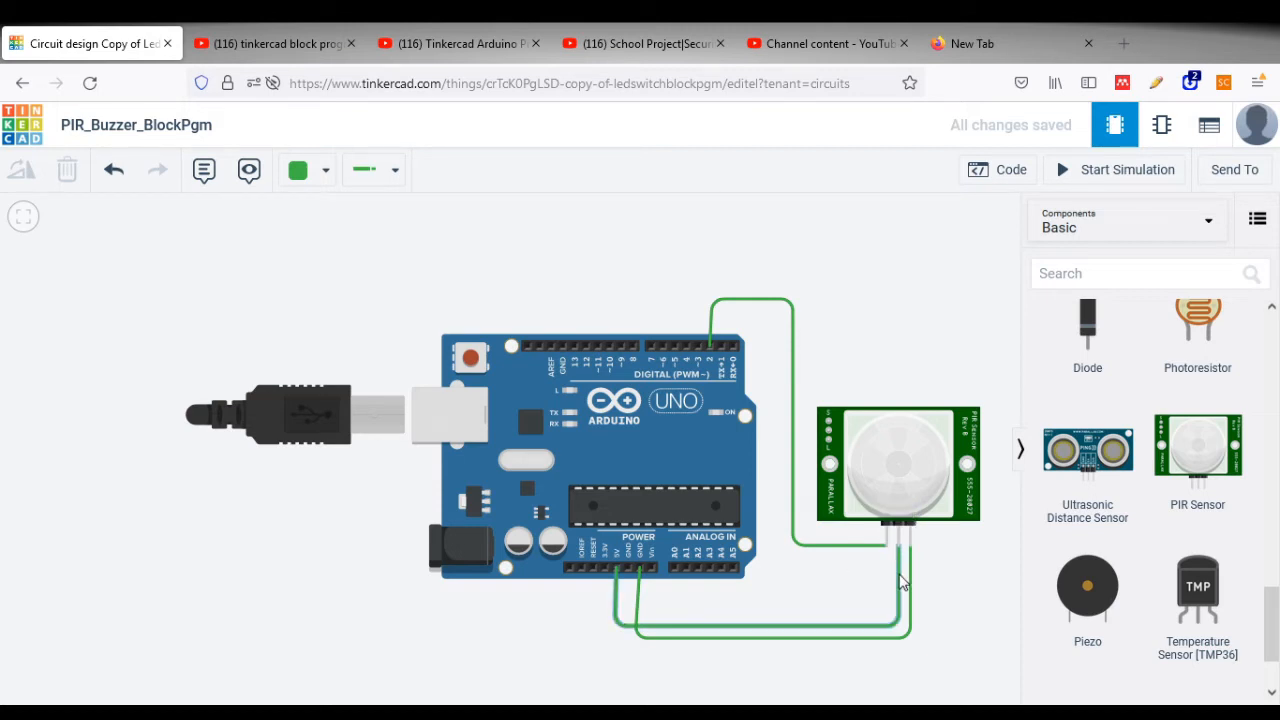
- Color the PIR sensor's 5V power wire red and its ground wire black
left_click(899, 575)
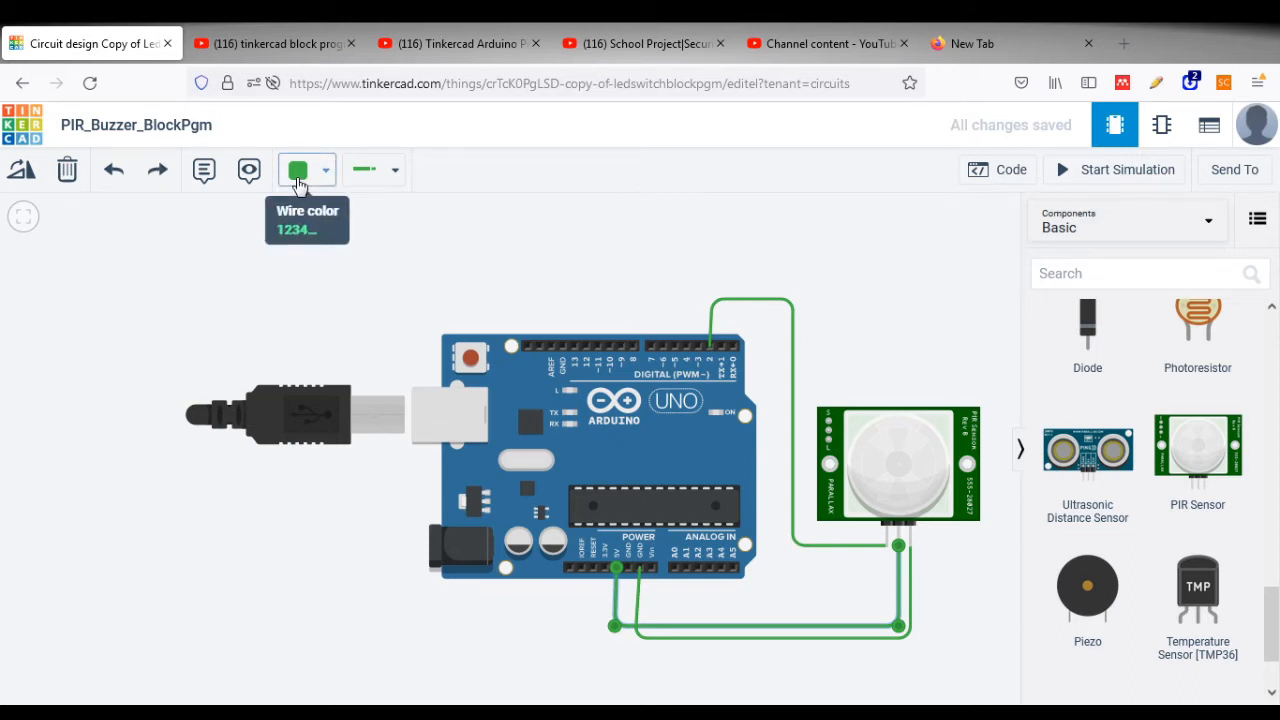
left_click(326, 172)
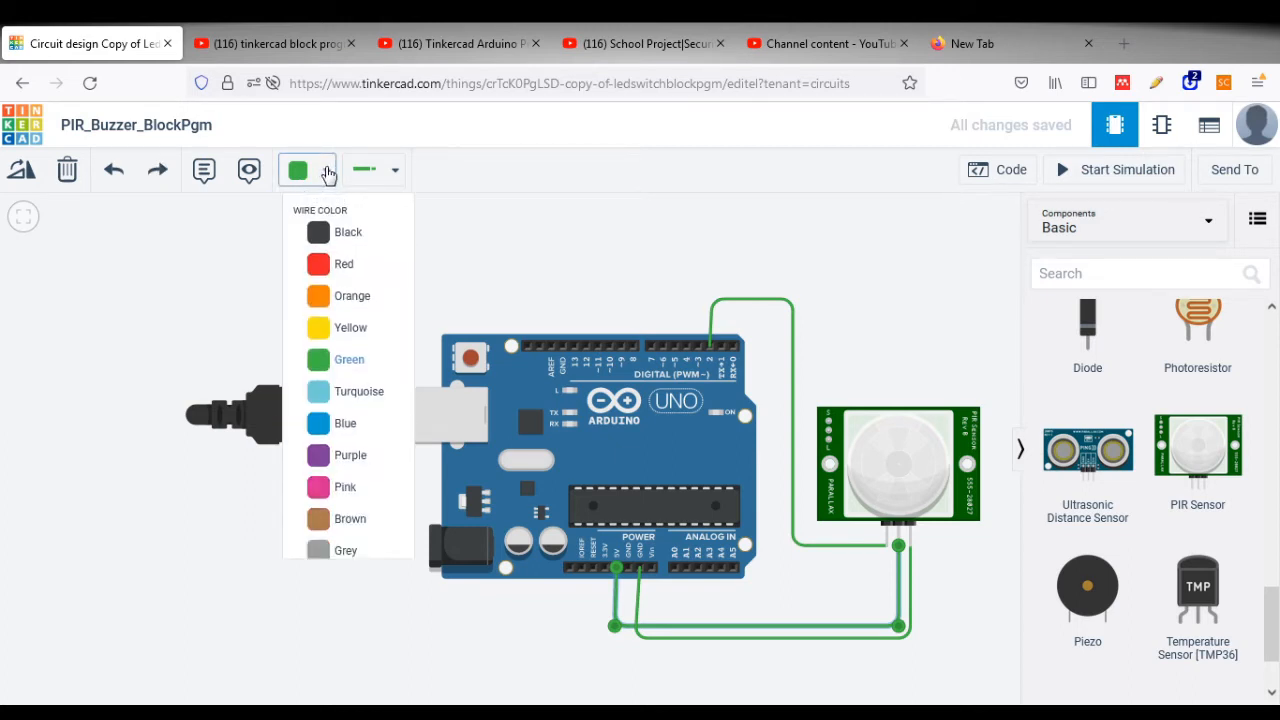
left_click(337, 265)
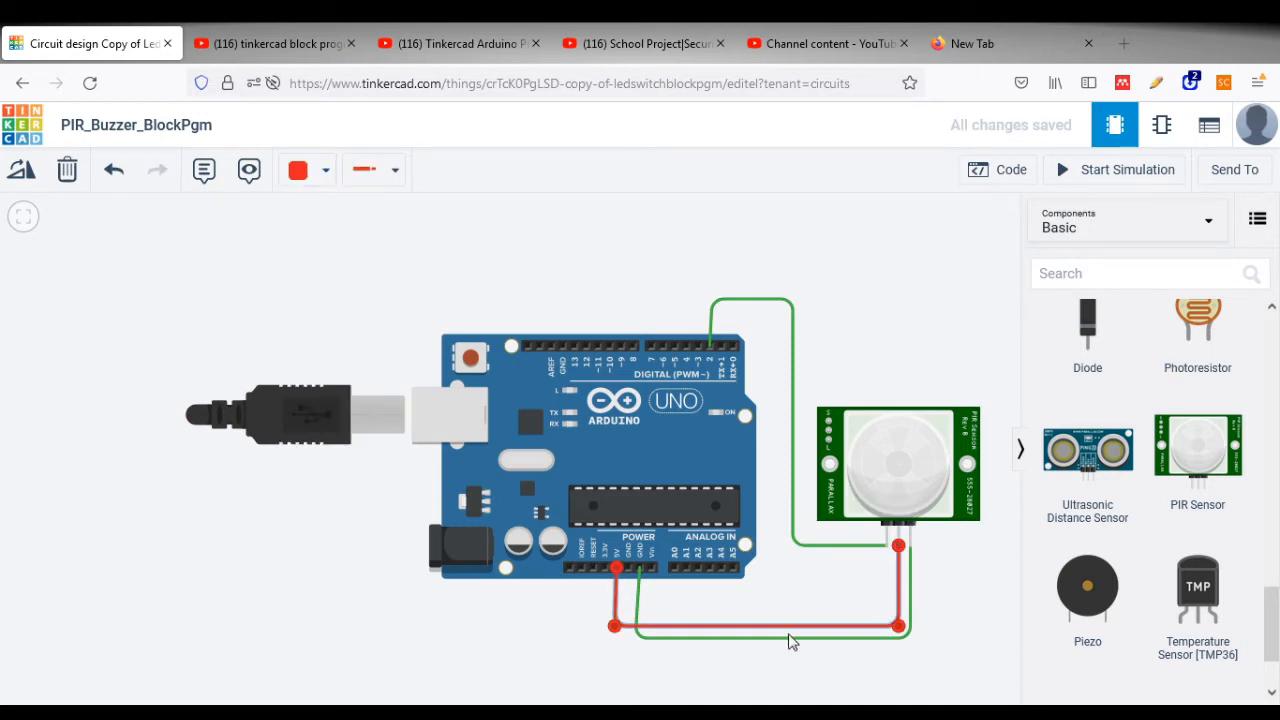
left_click(910, 596)
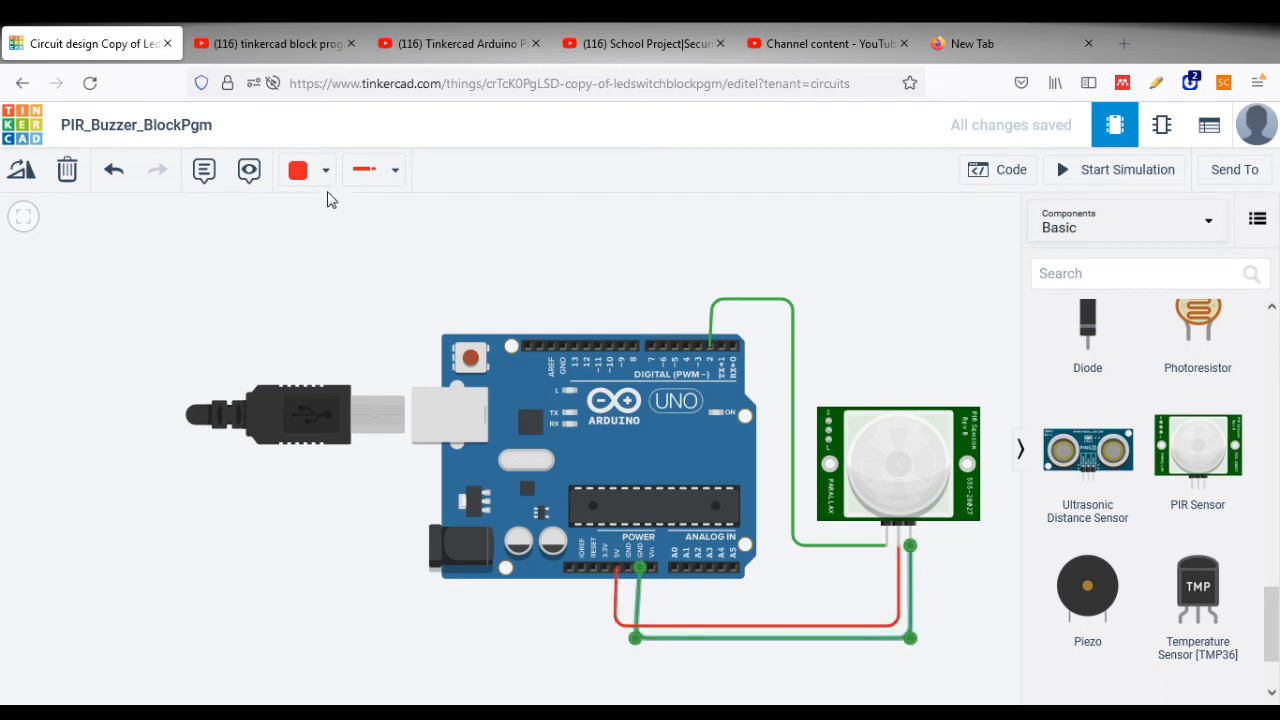
left_click(326, 175)
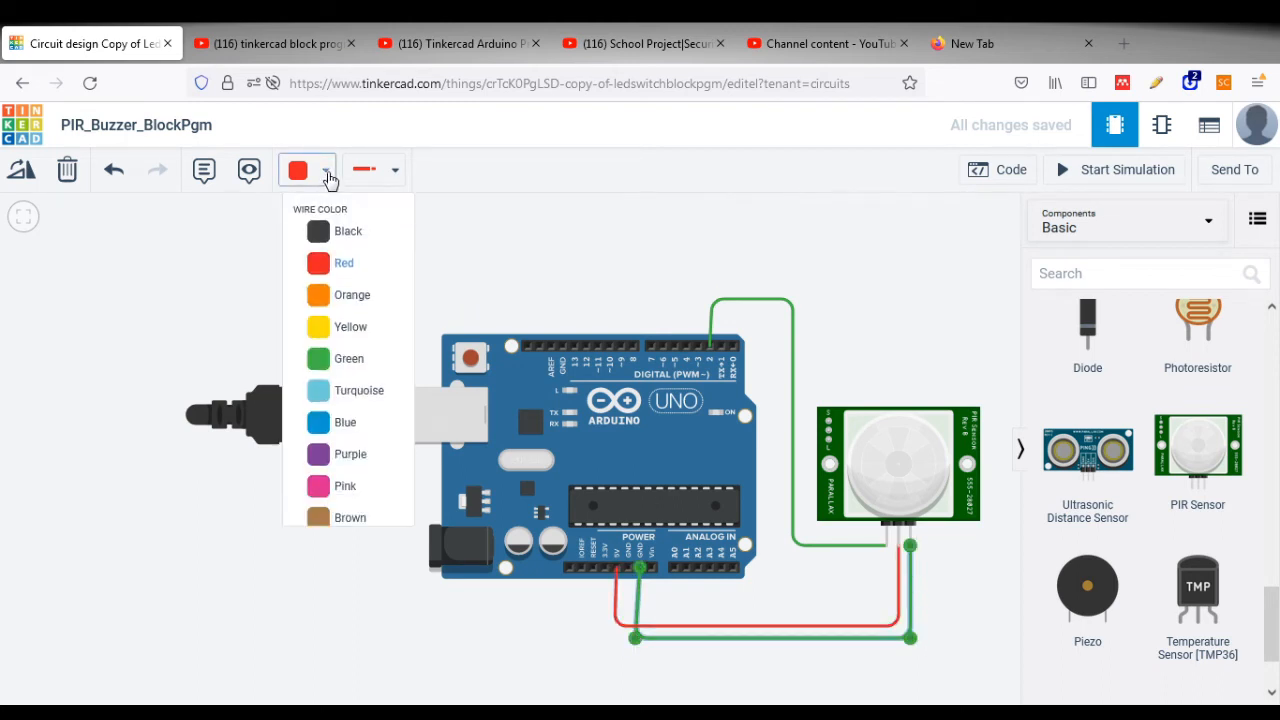
left_click(322, 236)
left_click(955, 580)
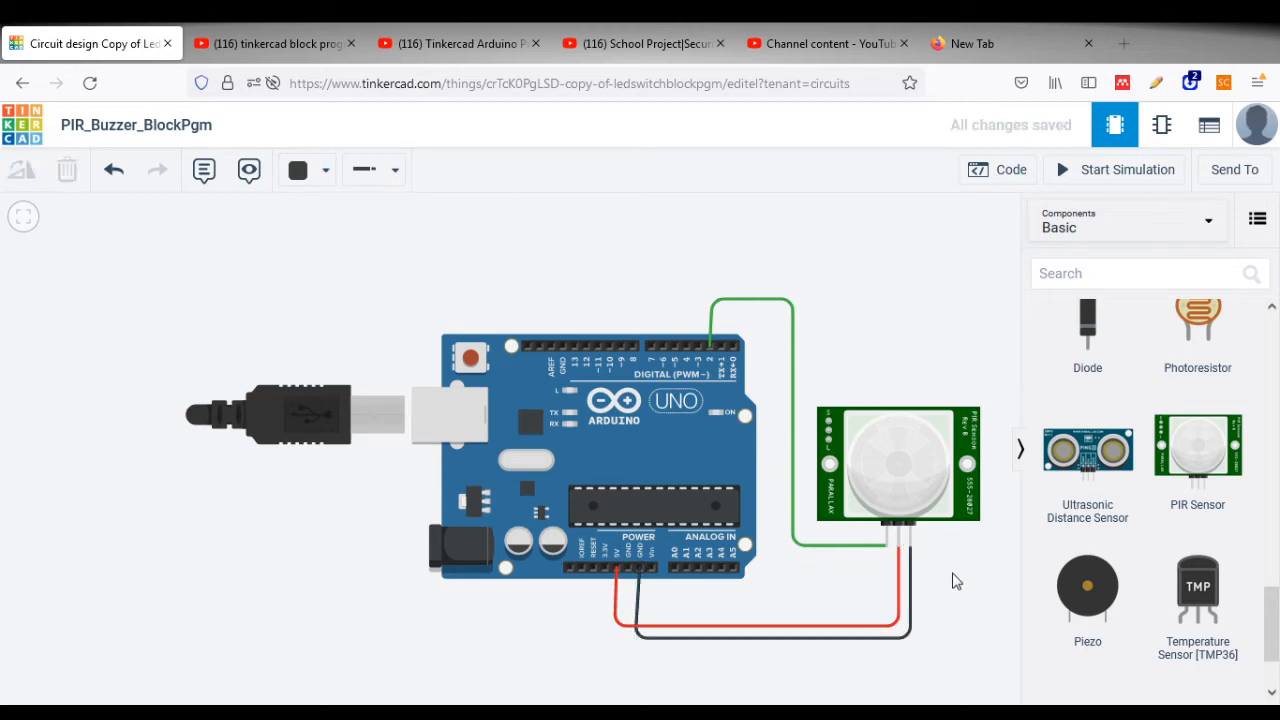
- Color the PIR sensor's signal wire to digital pin 2 yellow
left_click(793, 543)
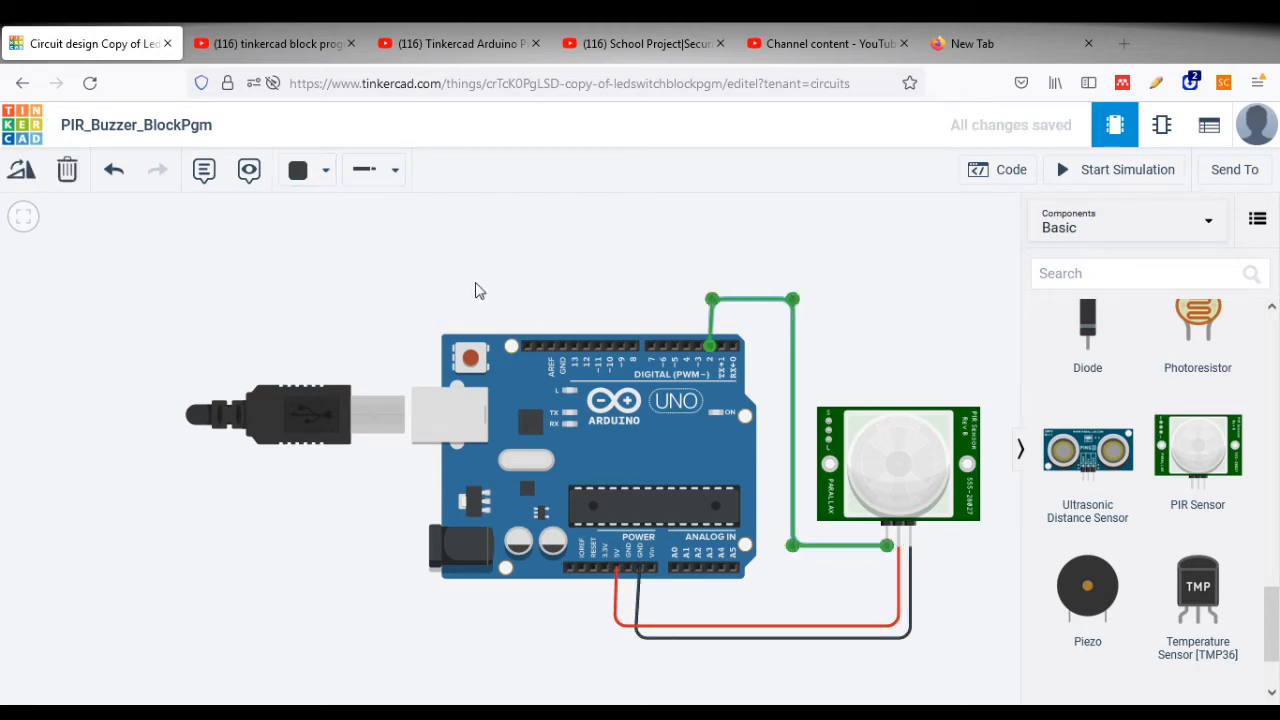
left_click(328, 175)
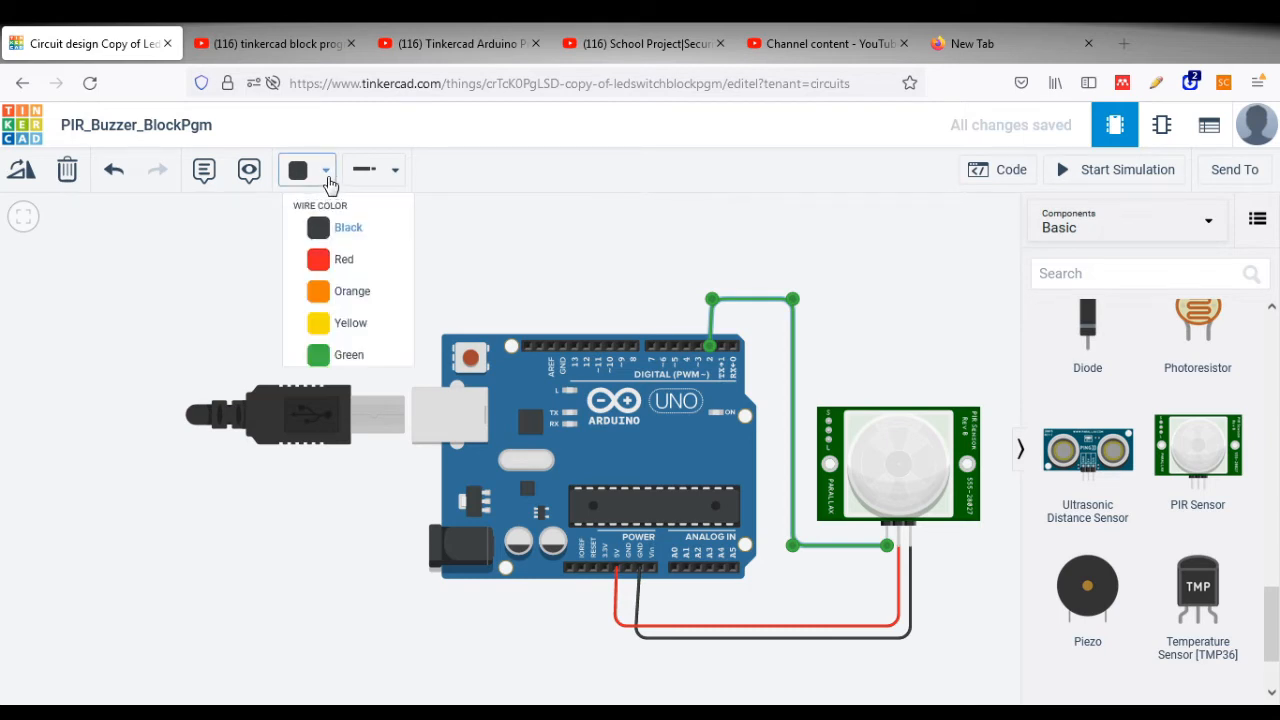
left_click(334, 329)
left_click(880, 318)
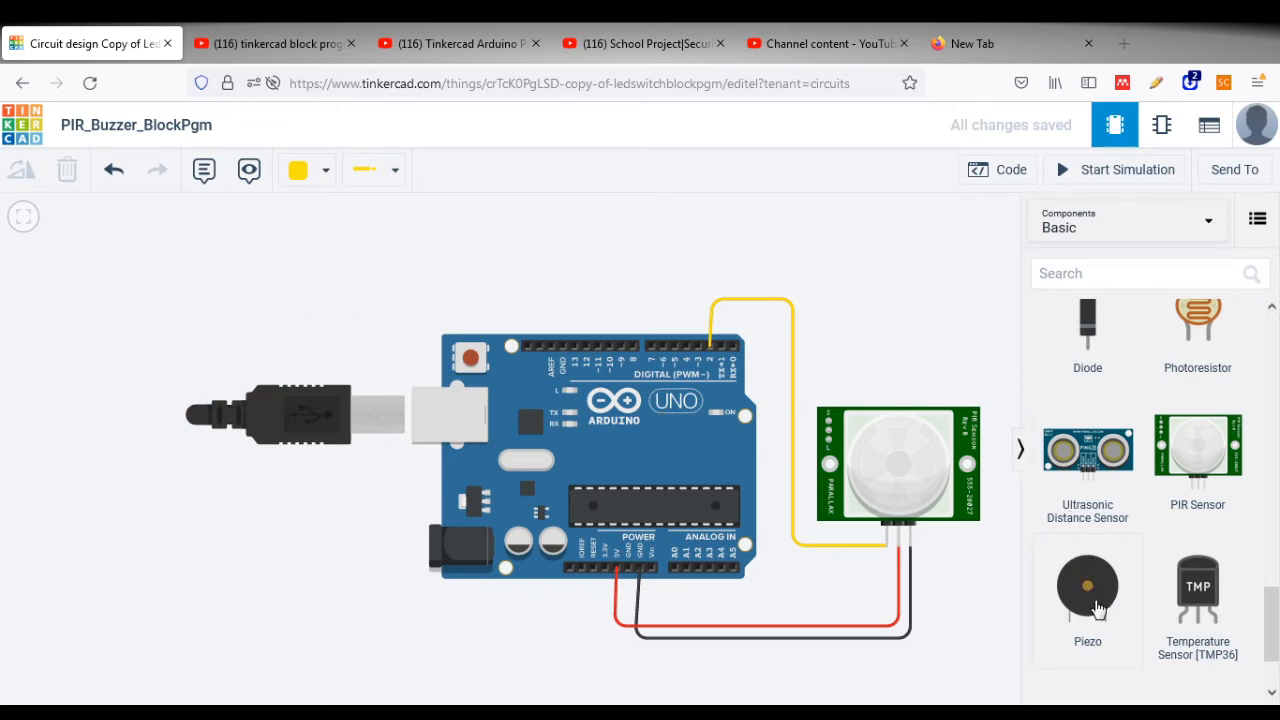
- Place a Piezo above the Arduino board and wire its positive pin straight down to digital pin 13
left_click_drag(1097, 610, 609, 299)
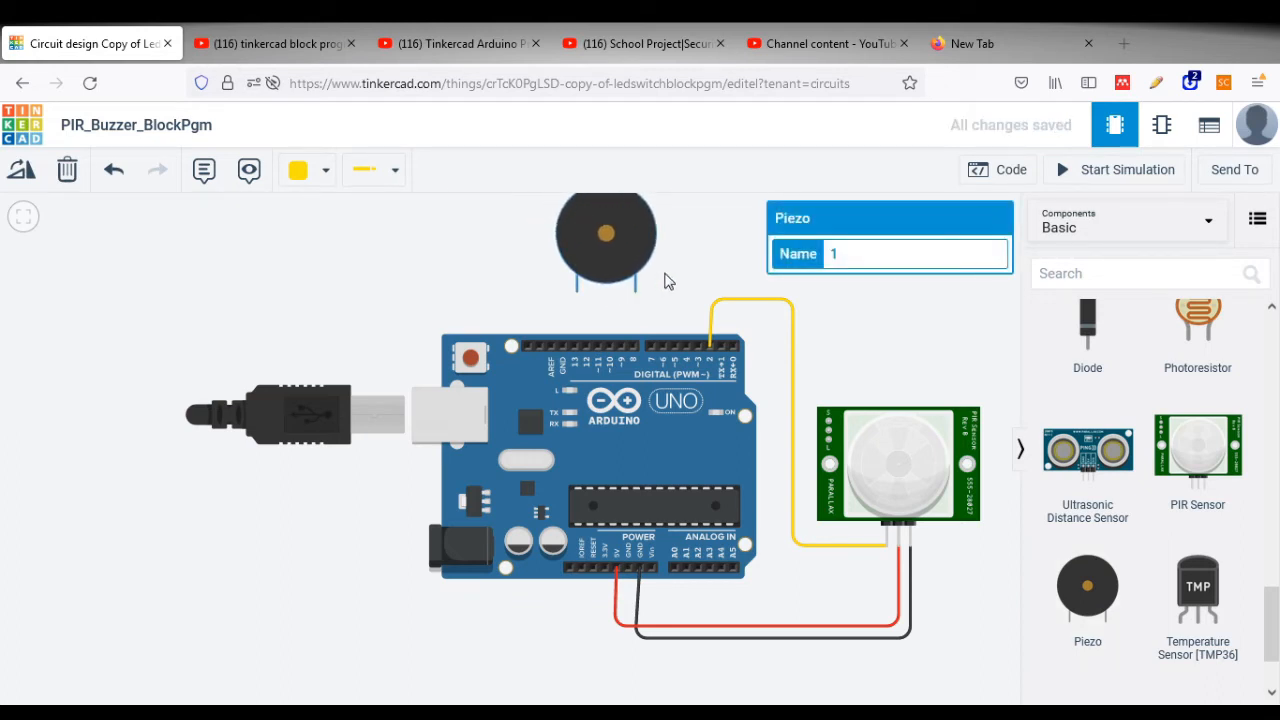
left_click(725, 260)
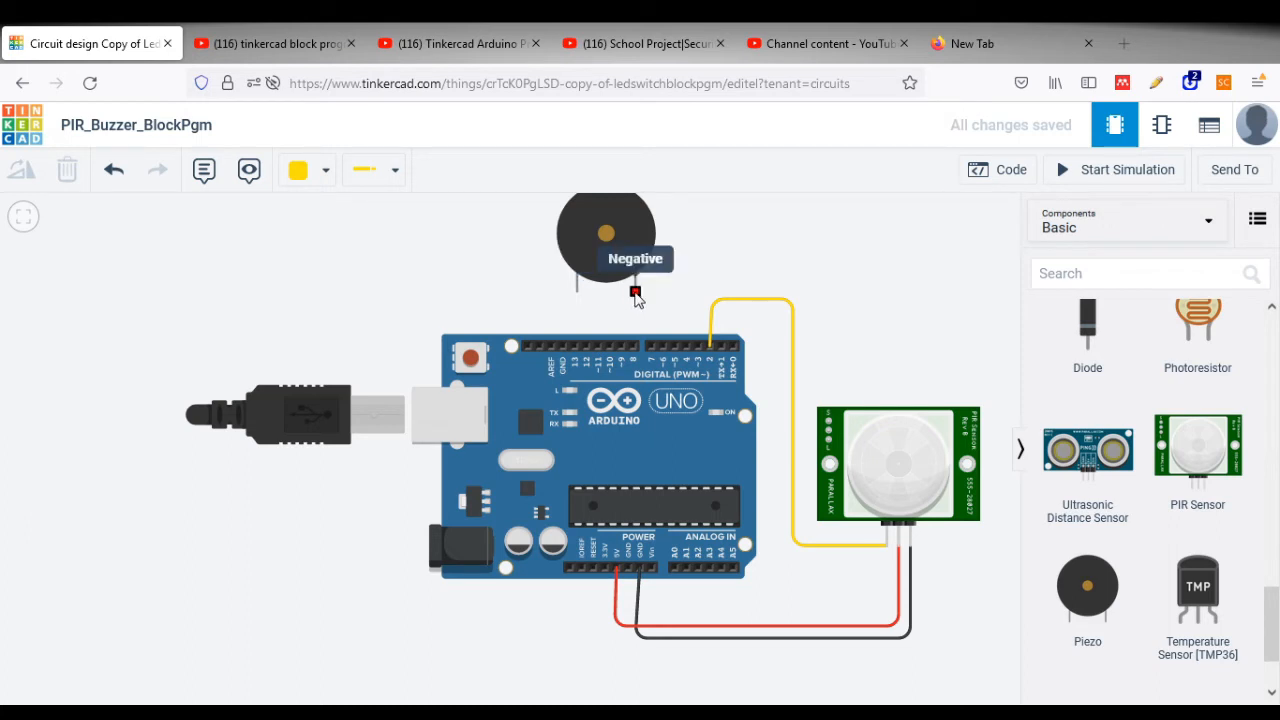
left_click(577, 292)
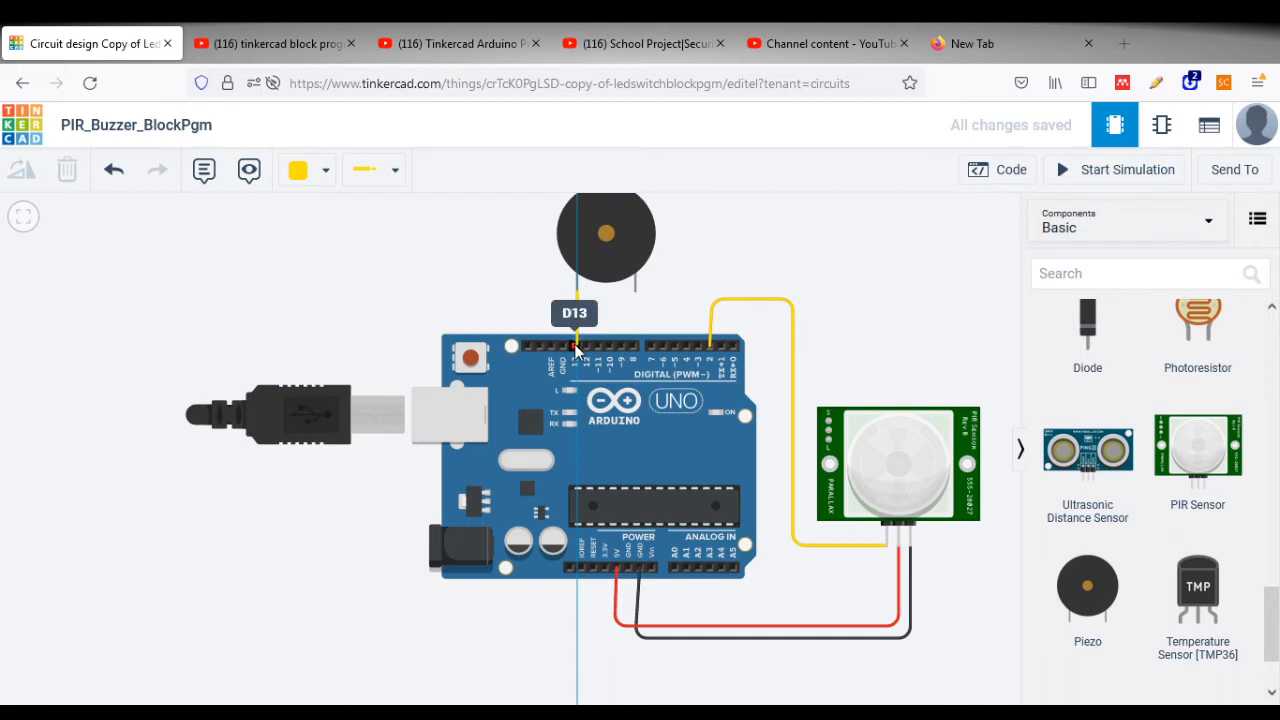
left_click(576, 346)
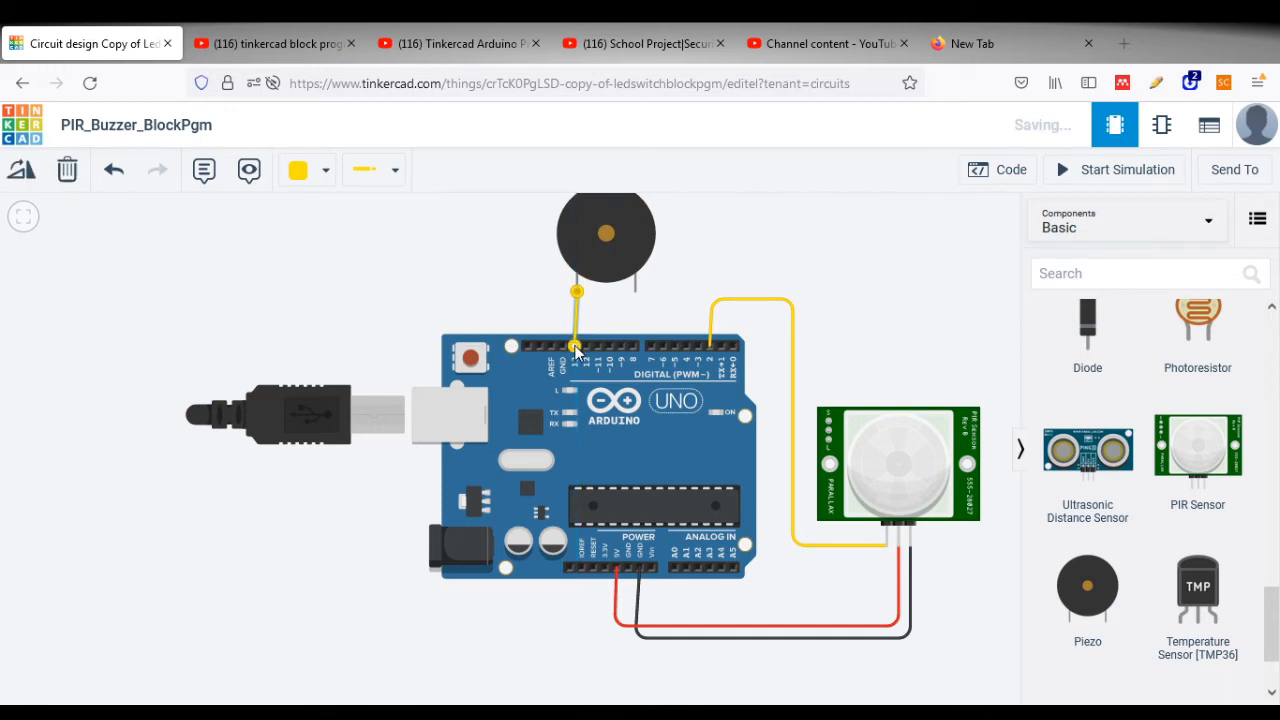
- Wire the piezo's negative pin to the Arduino GND pin next to pin 13, routing it between the piezo and the board
left_click(635, 292)
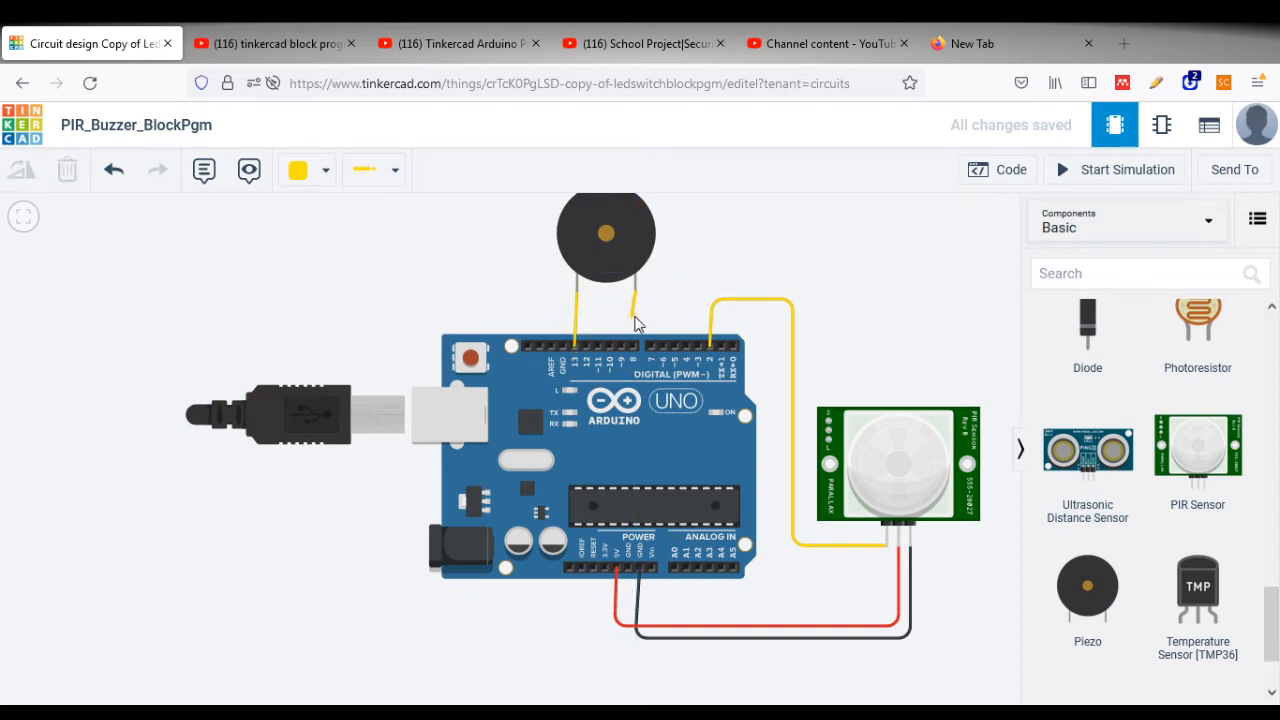
left_click(636, 315)
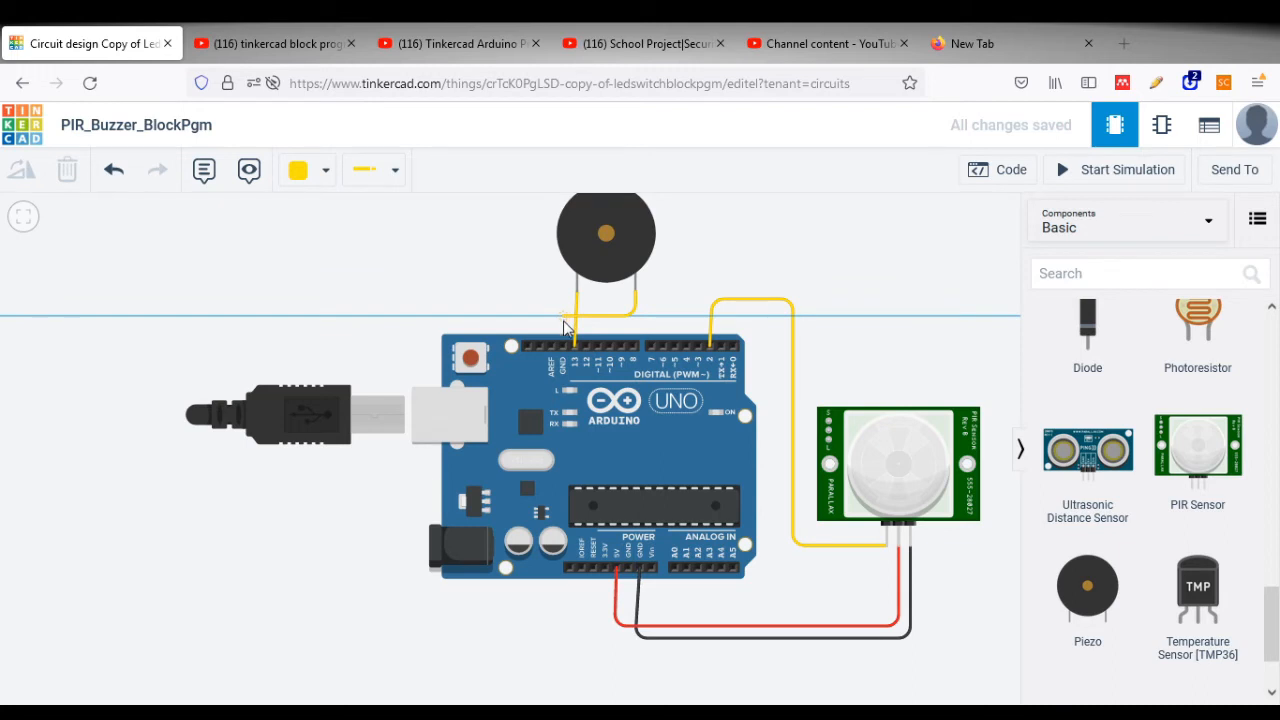
left_click(564, 320)
left_click(565, 346)
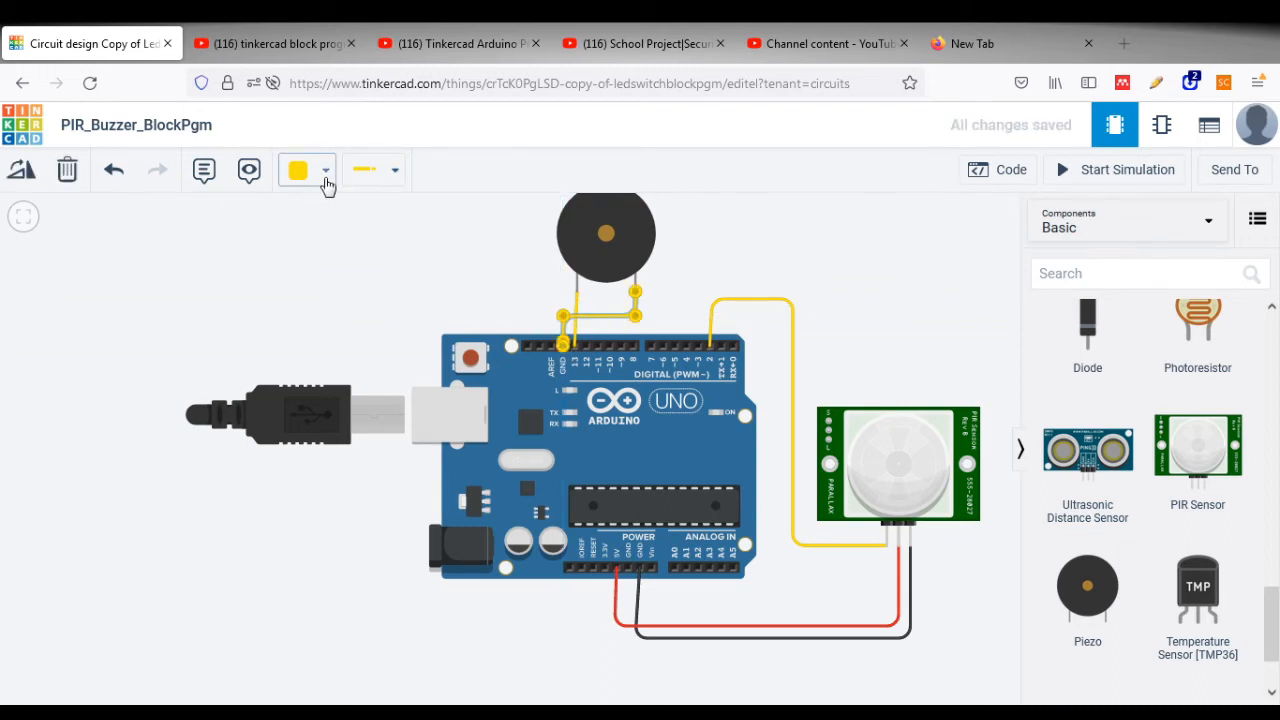
- Color the piezo's ground wire black and its pin 13 wire red
left_click(326, 174)
left_click(335, 233)
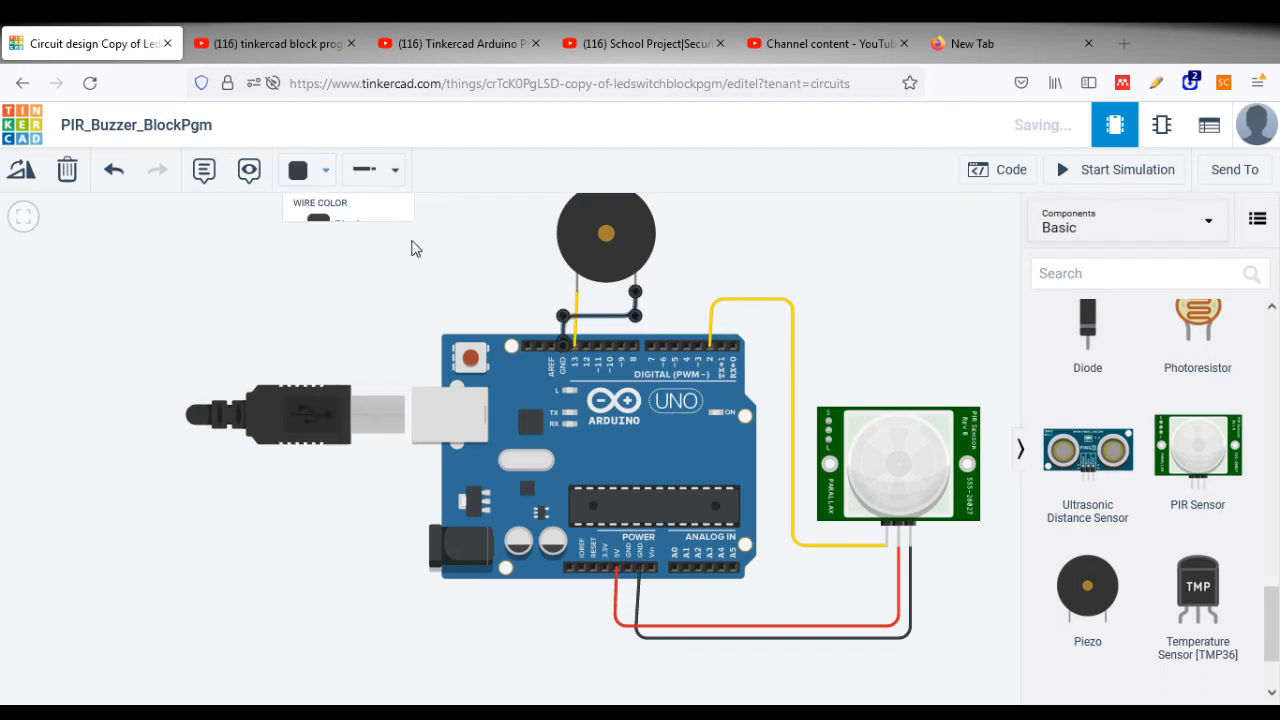
left_click(576, 312)
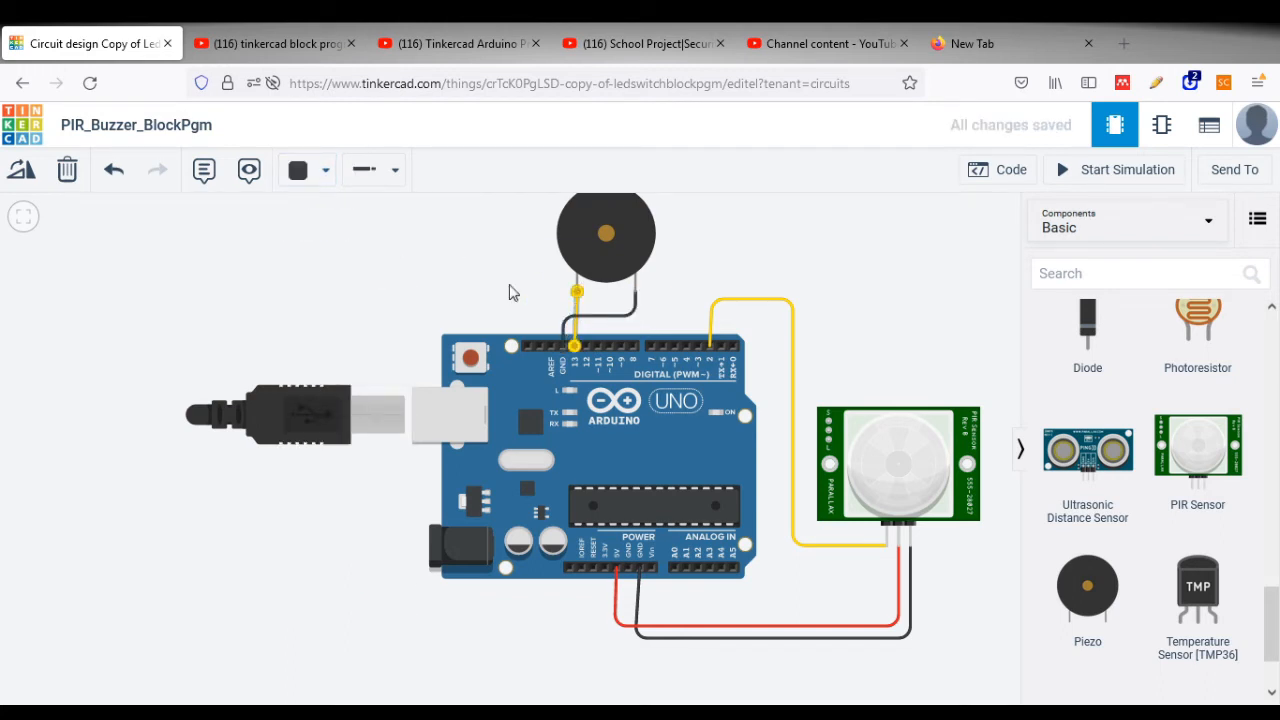
left_click(328, 175)
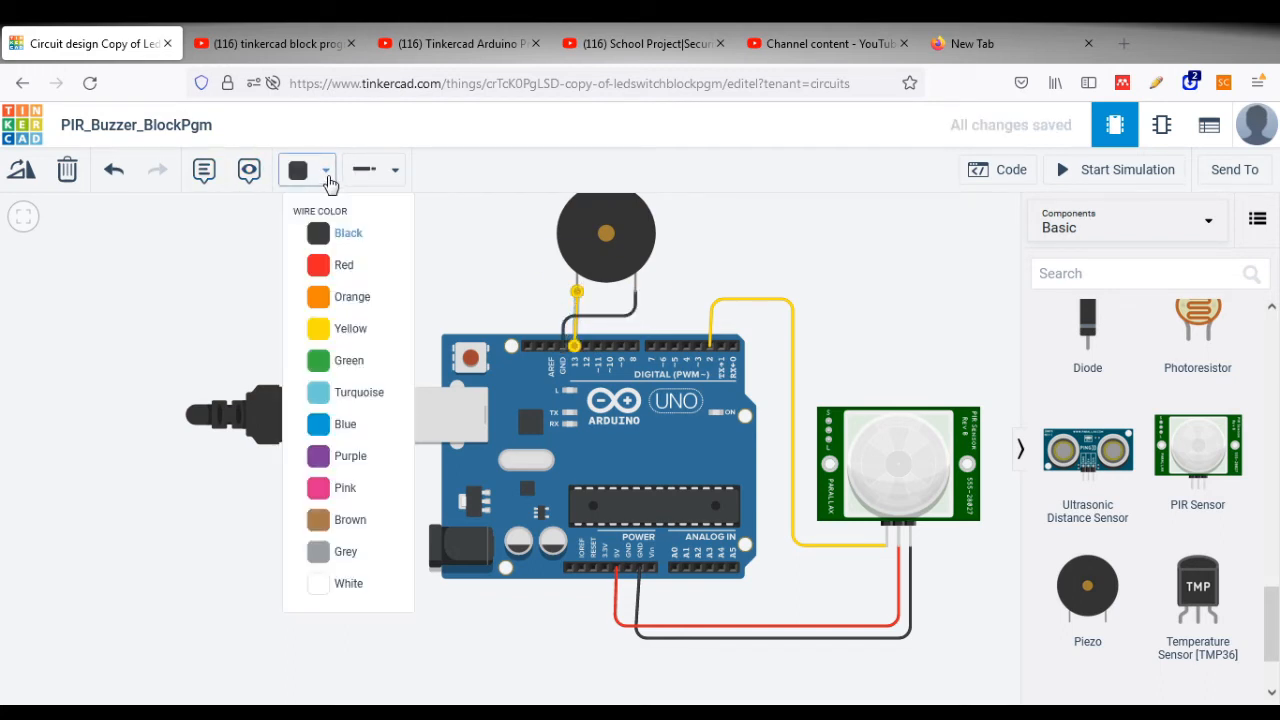
left_click(325, 265)
left_click(716, 270)
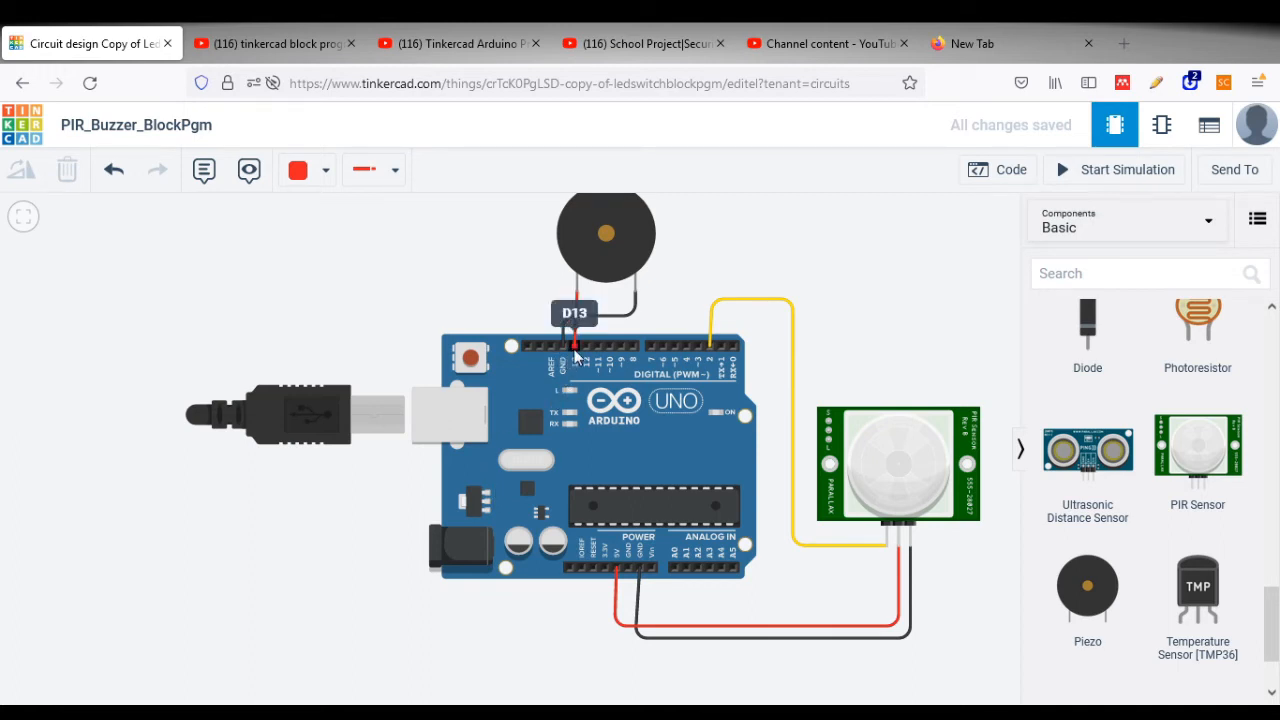
left_click_drag(574, 335, 640, 308)
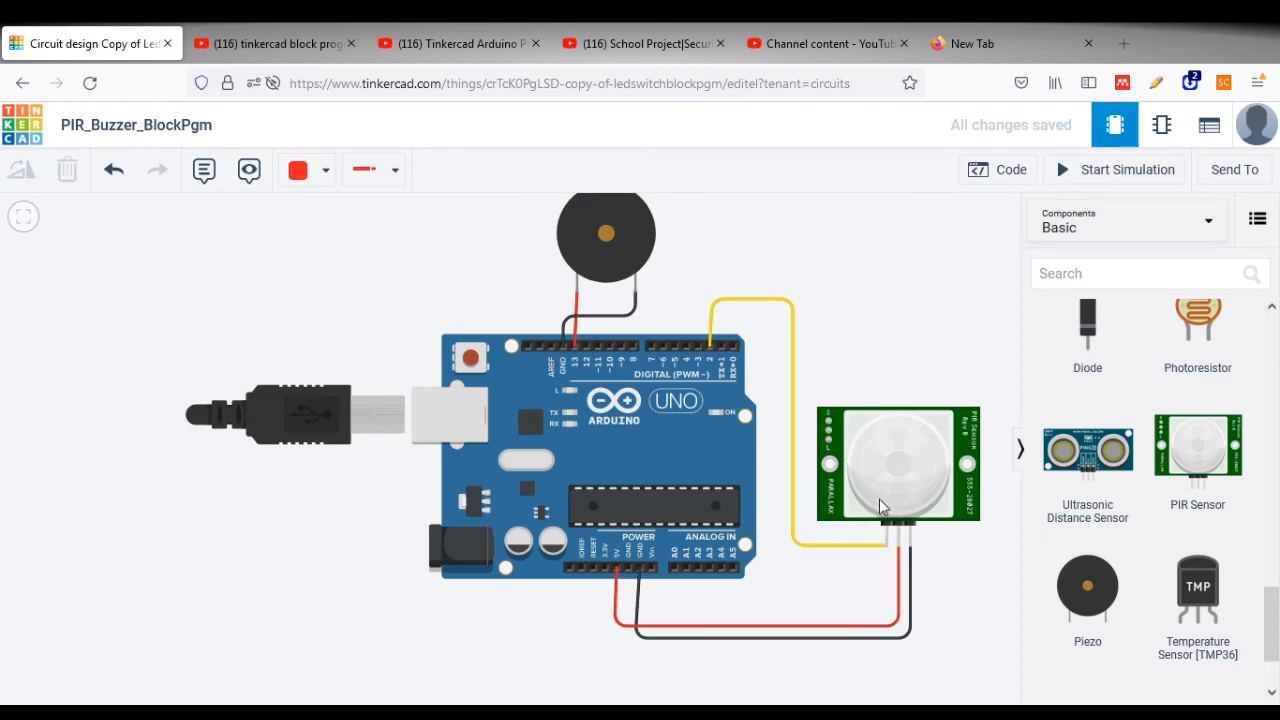
left_click(849, 545)
- Review the Arduino's block program, checking the digital pin 2 condition and the built-in LED outputs against the wiring
left_click(982, 172)
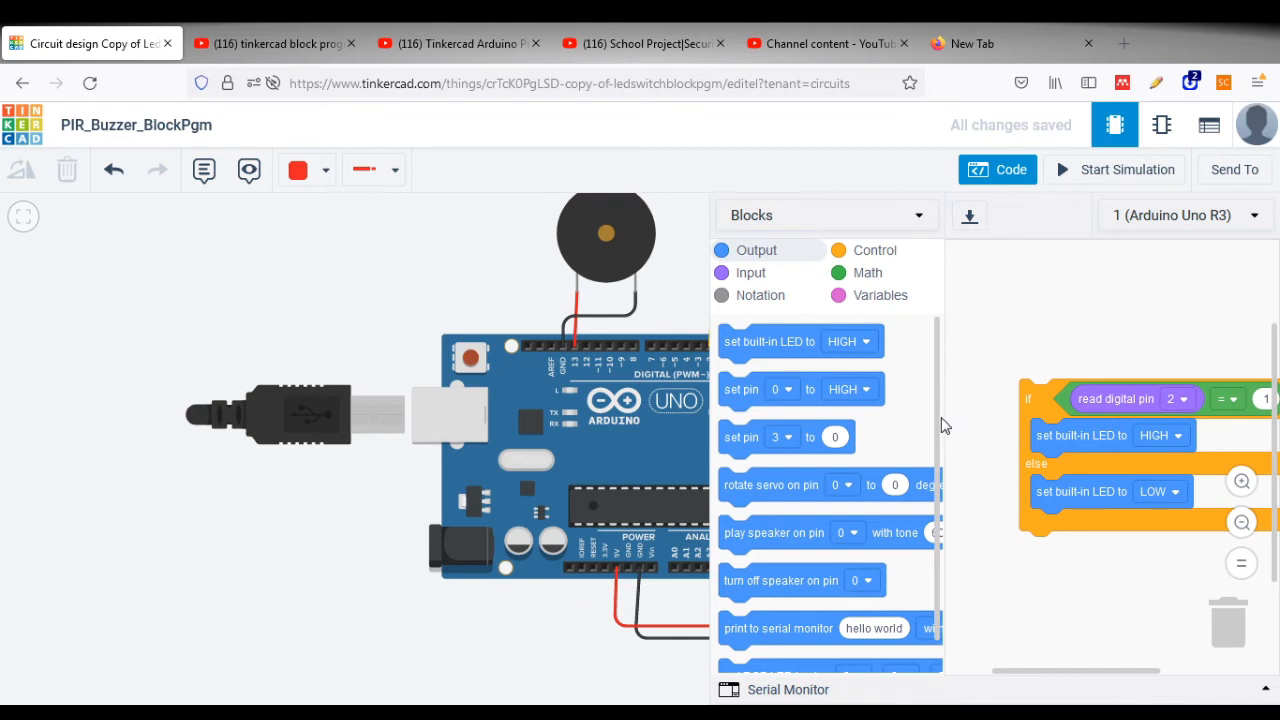
left_click_drag(1049, 673, 1085, 676)
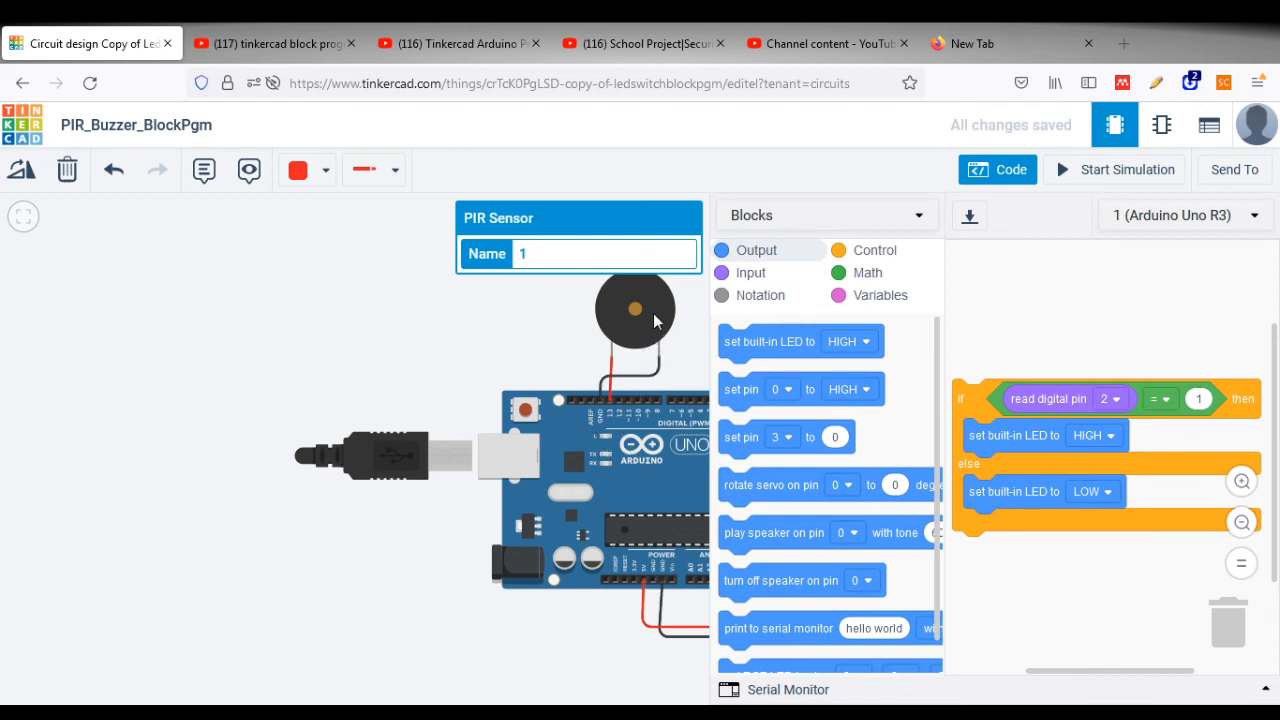
scroll(657, 357, "up", 2)
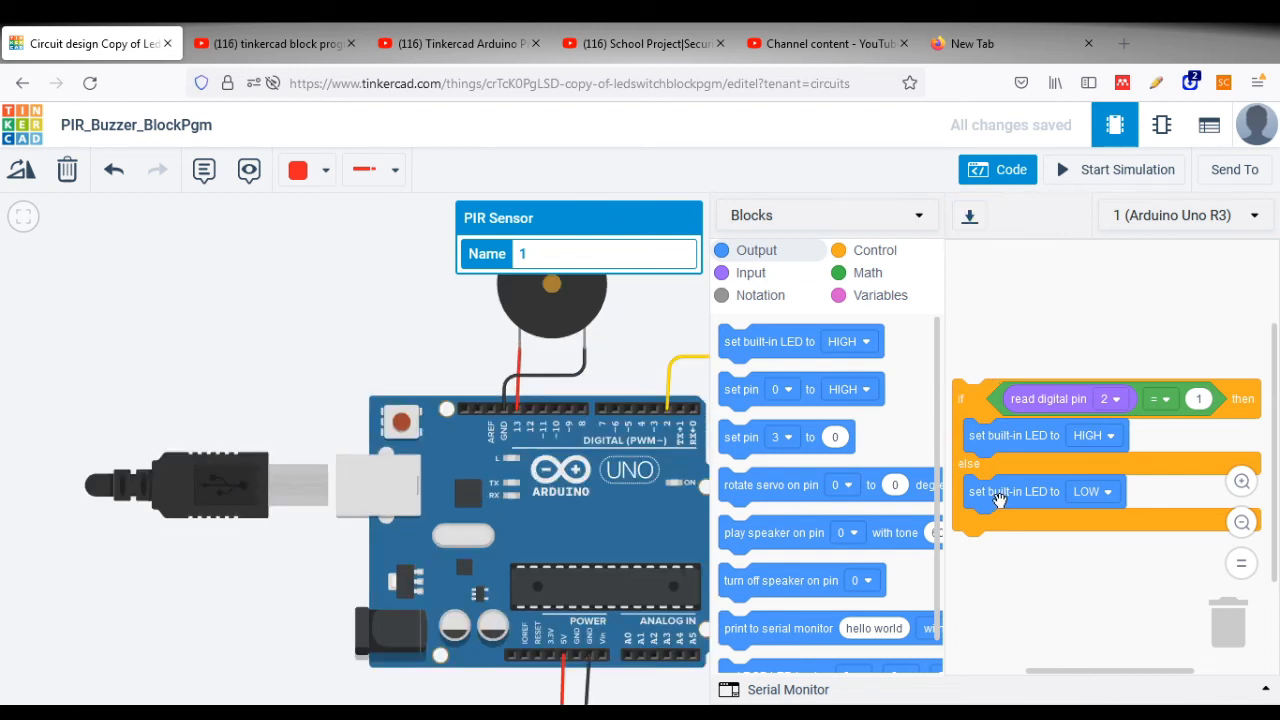
left_click(1011, 180)
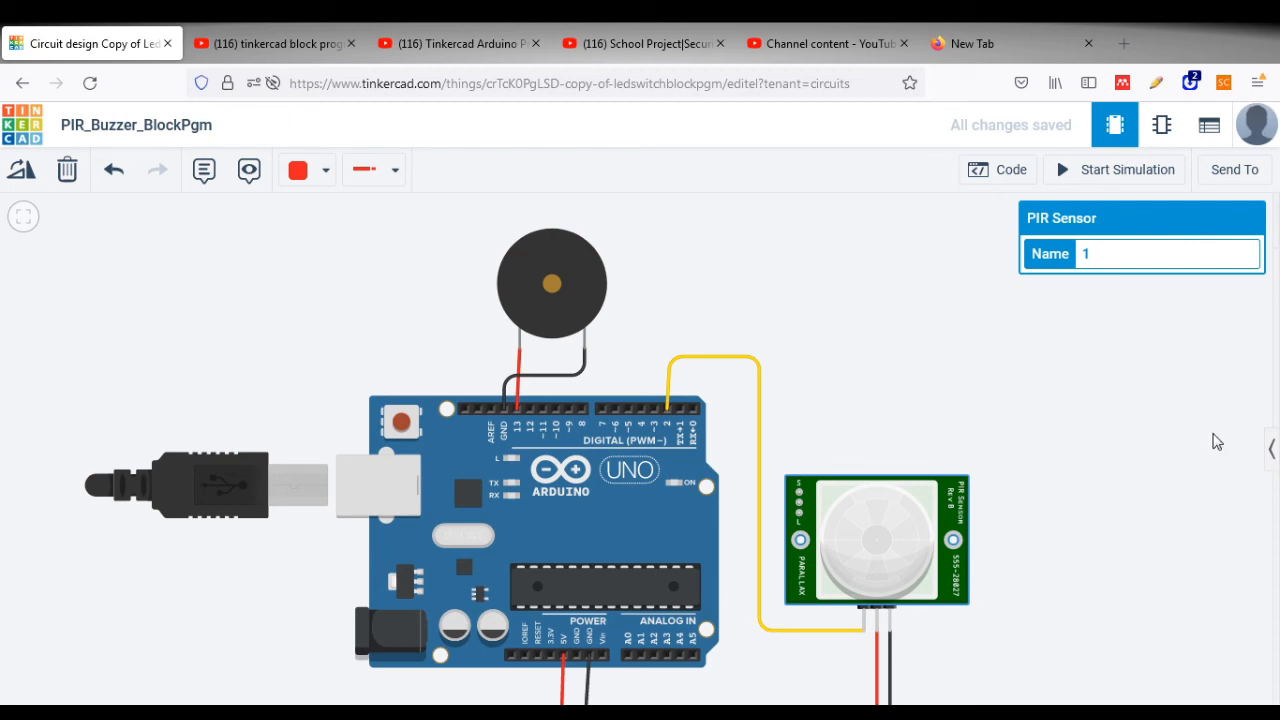
- Simulate the circuit and move the target in and out of the PIR sensor's detection zone to test the piezo
left_click(1148, 176)
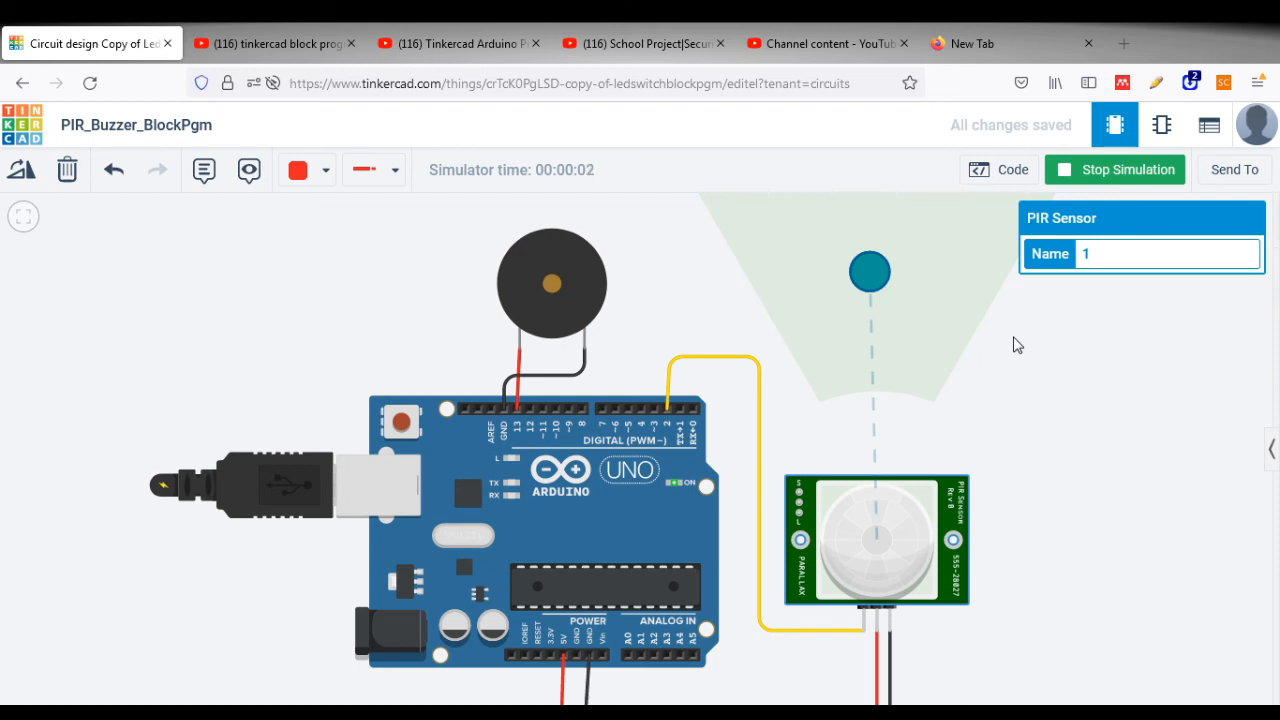
scroll(862, 385, "down", 1)
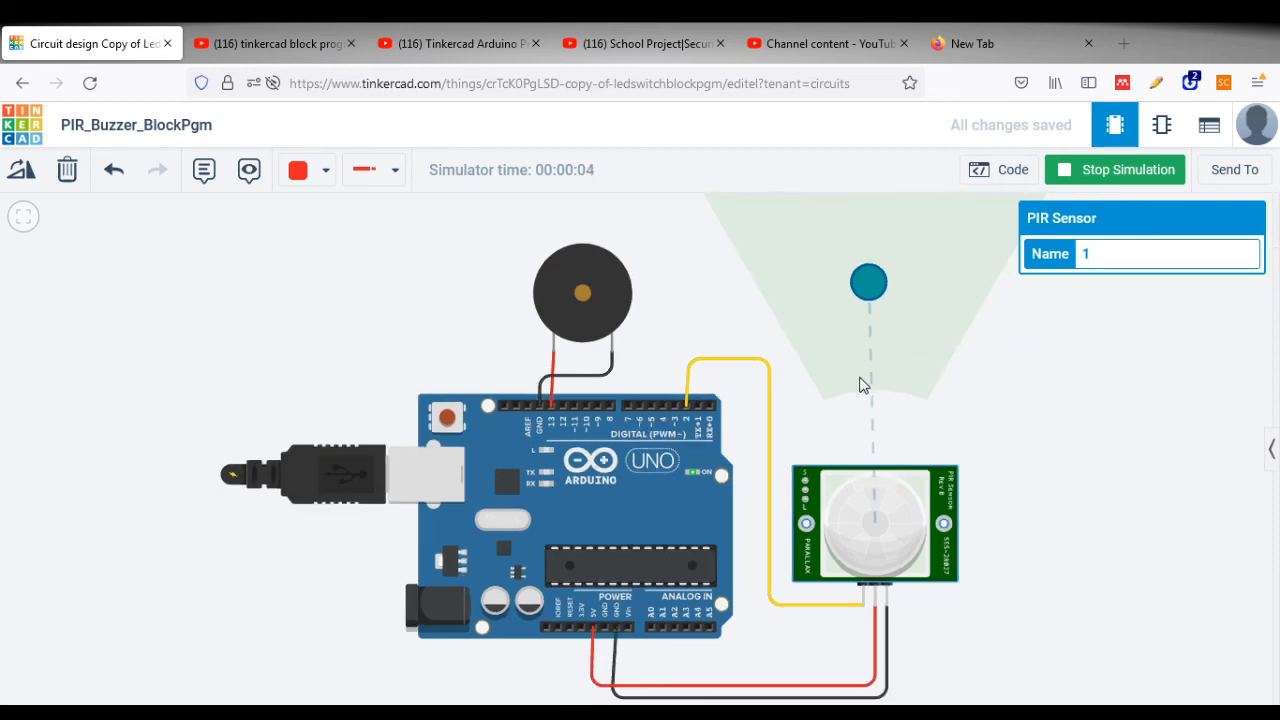
scroll(862, 385, "down", 1)
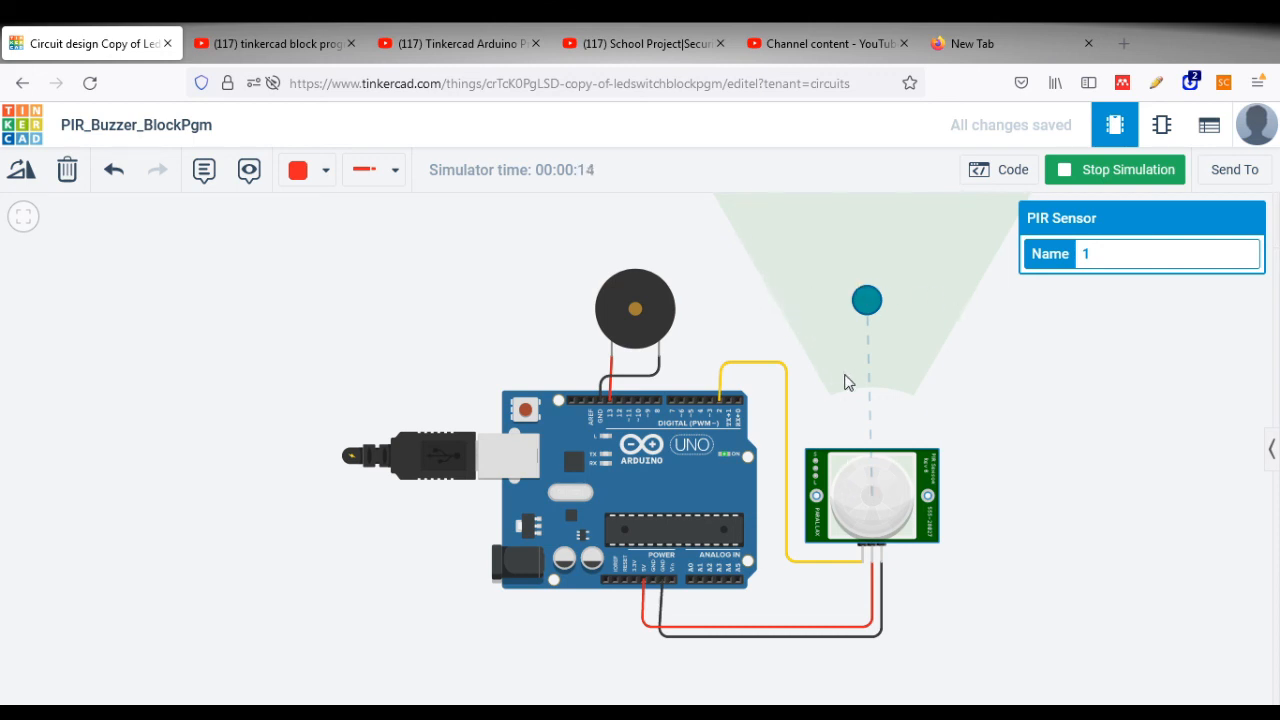
left_click_drag(868, 300, 1035, 347)
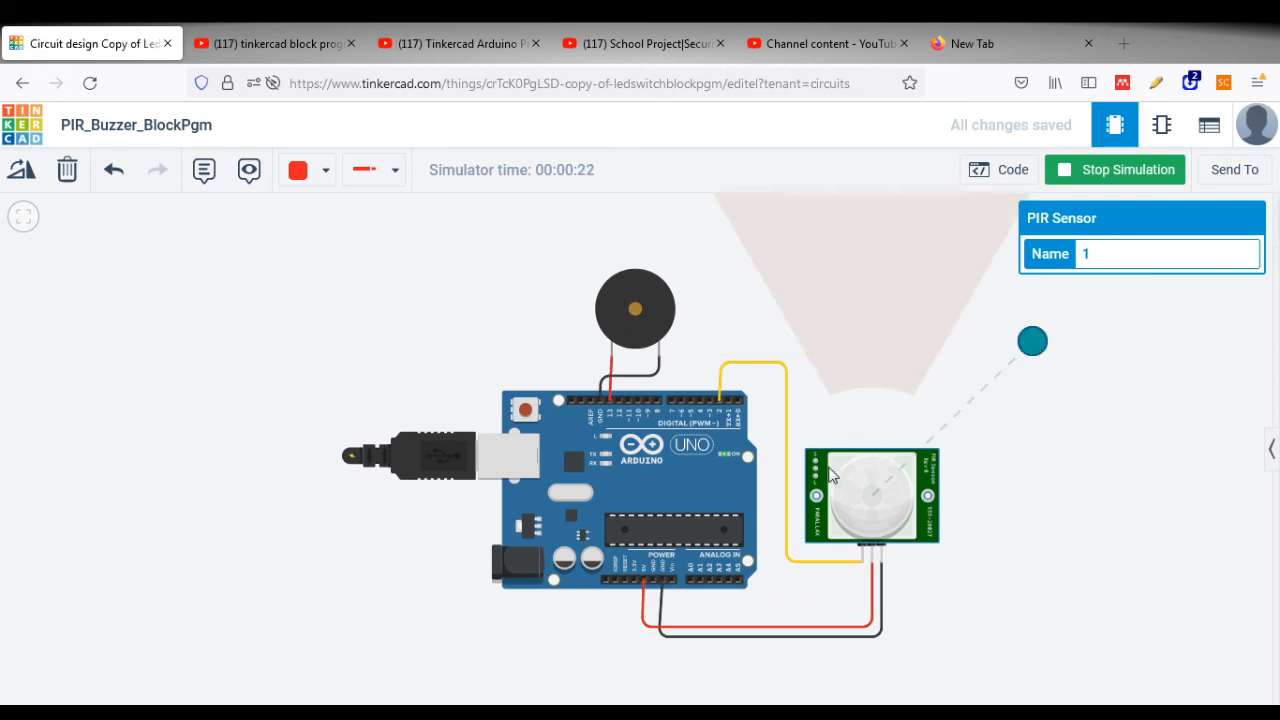
left_click_drag(1032, 341, 1044, 368)
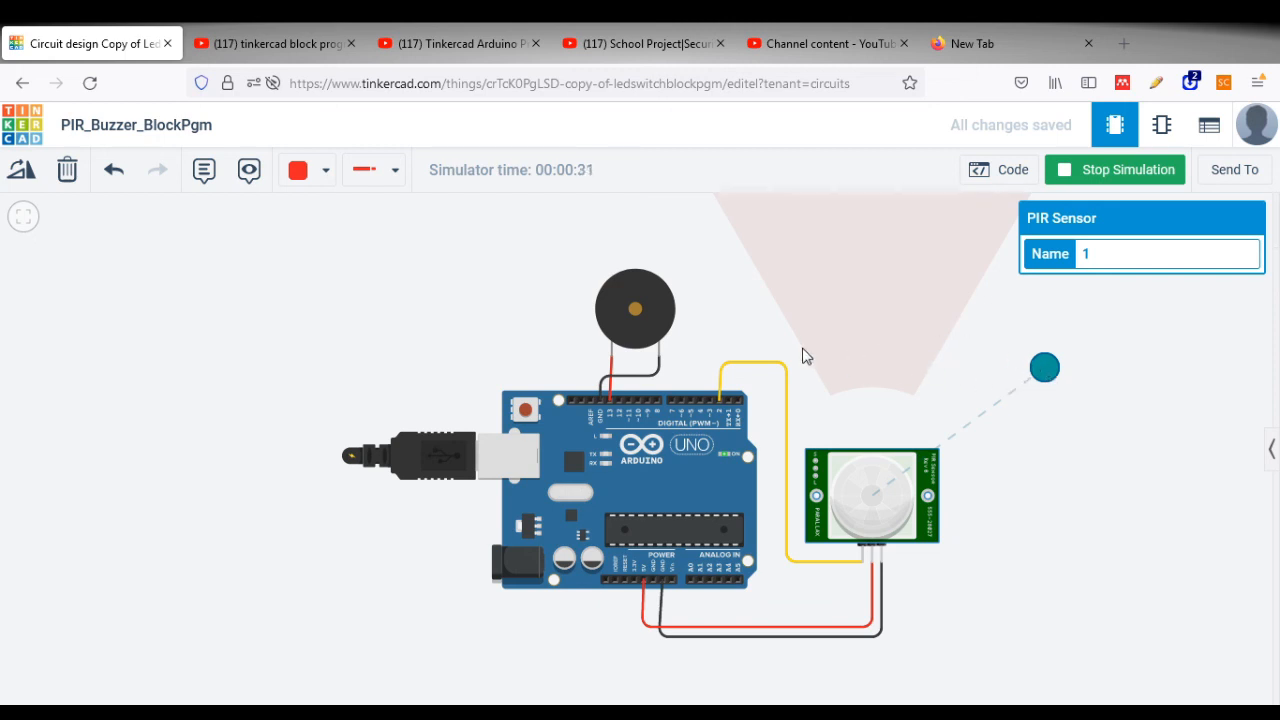
left_click_drag(1046, 368, 1023, 354)
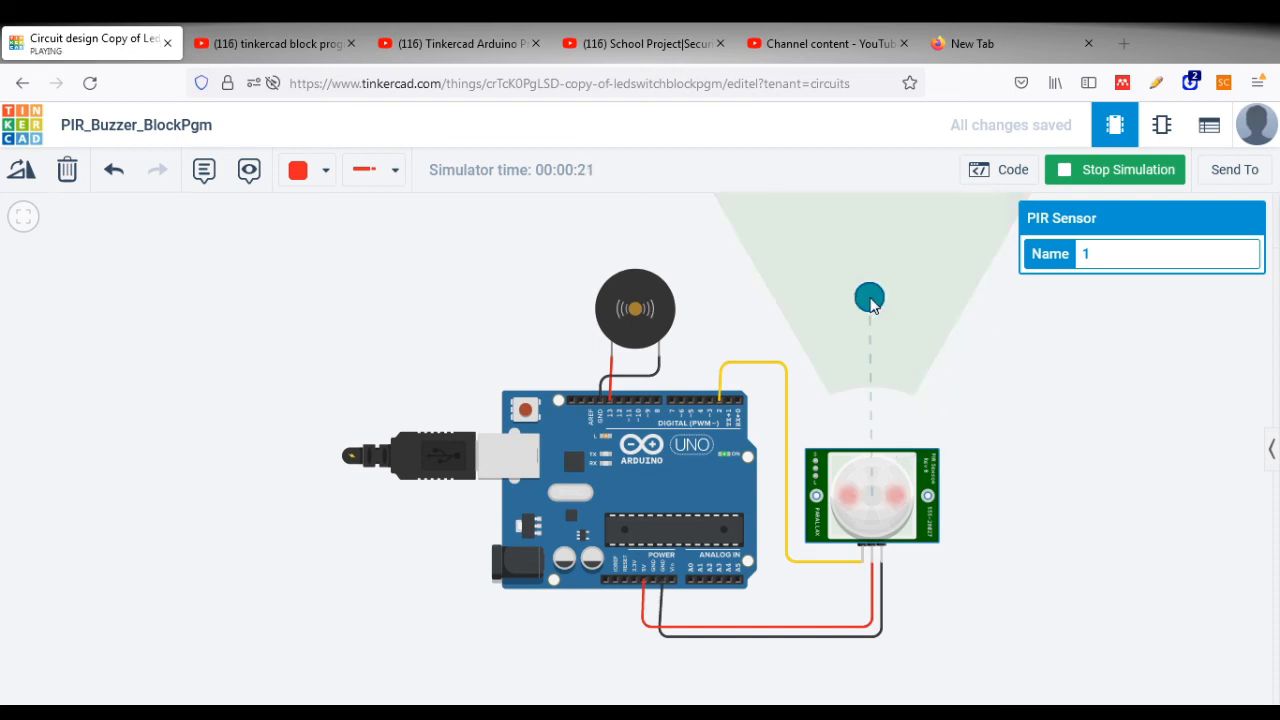
left_click_drag(872, 305, 953, 300)
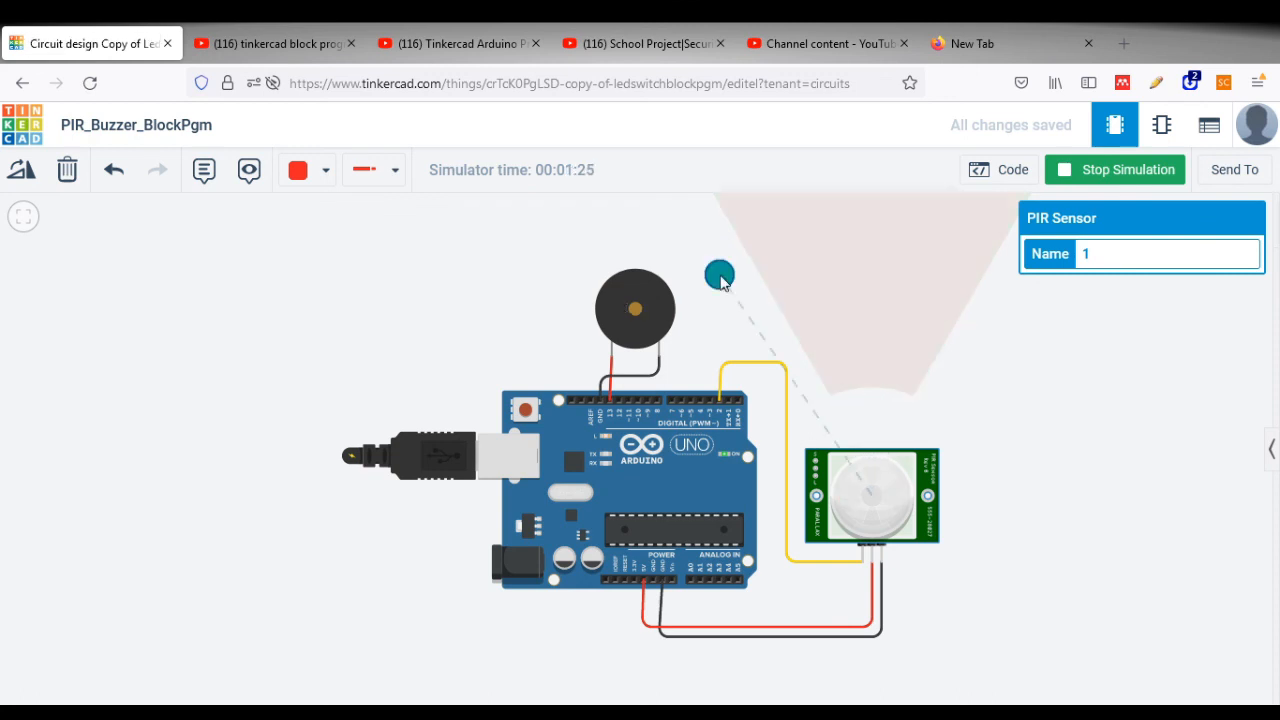